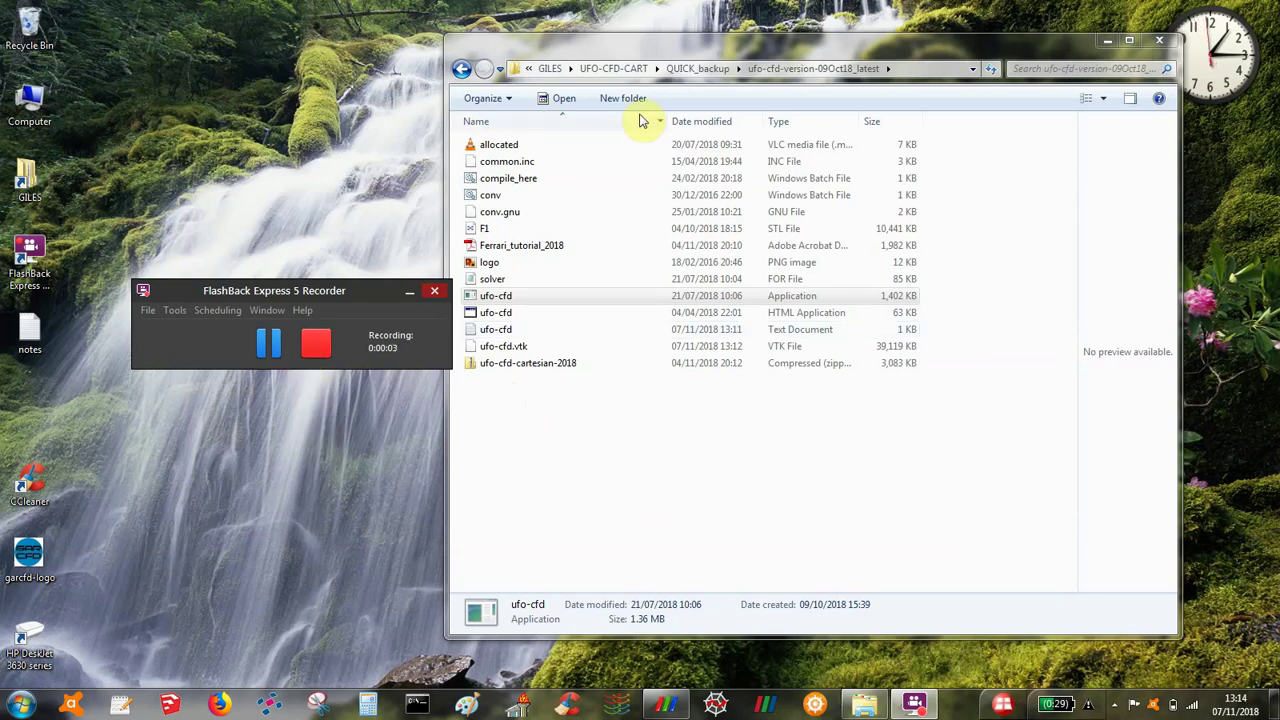
Step: Delete the old ufo-cfd.vtk results file so the folder holds 13 items
drag(657, 58, 685, 75)
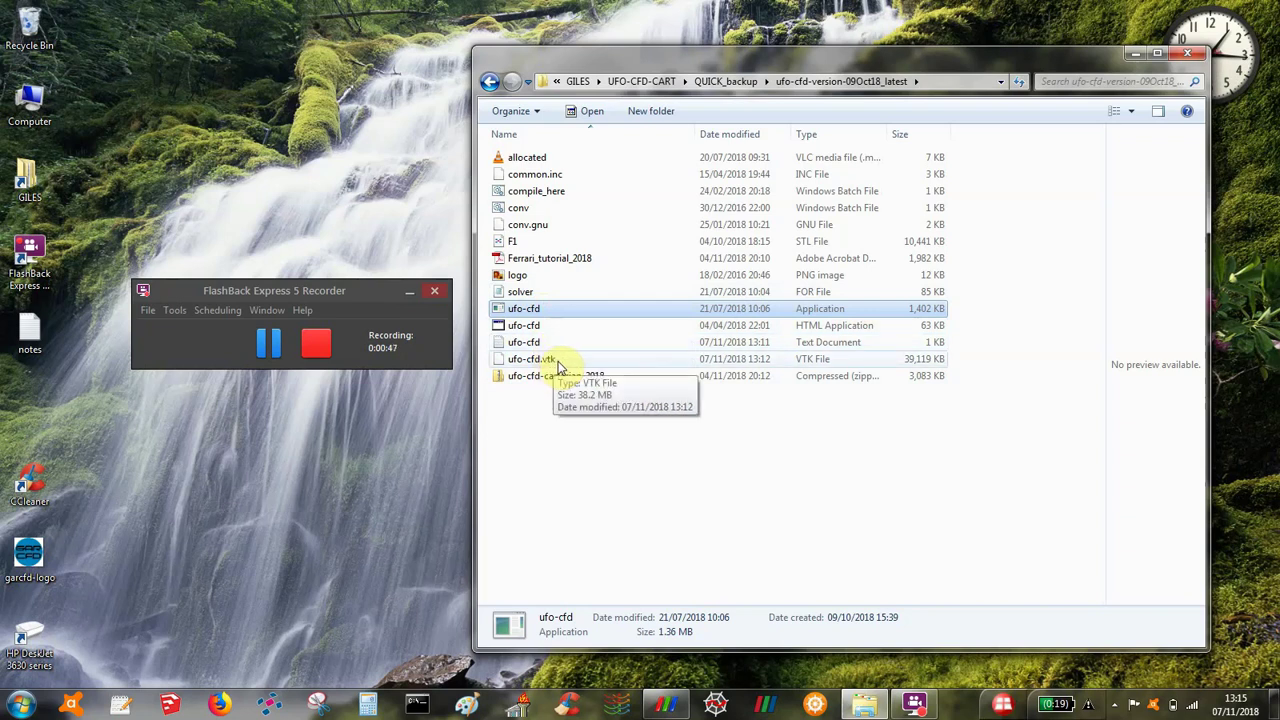
click(558, 362)
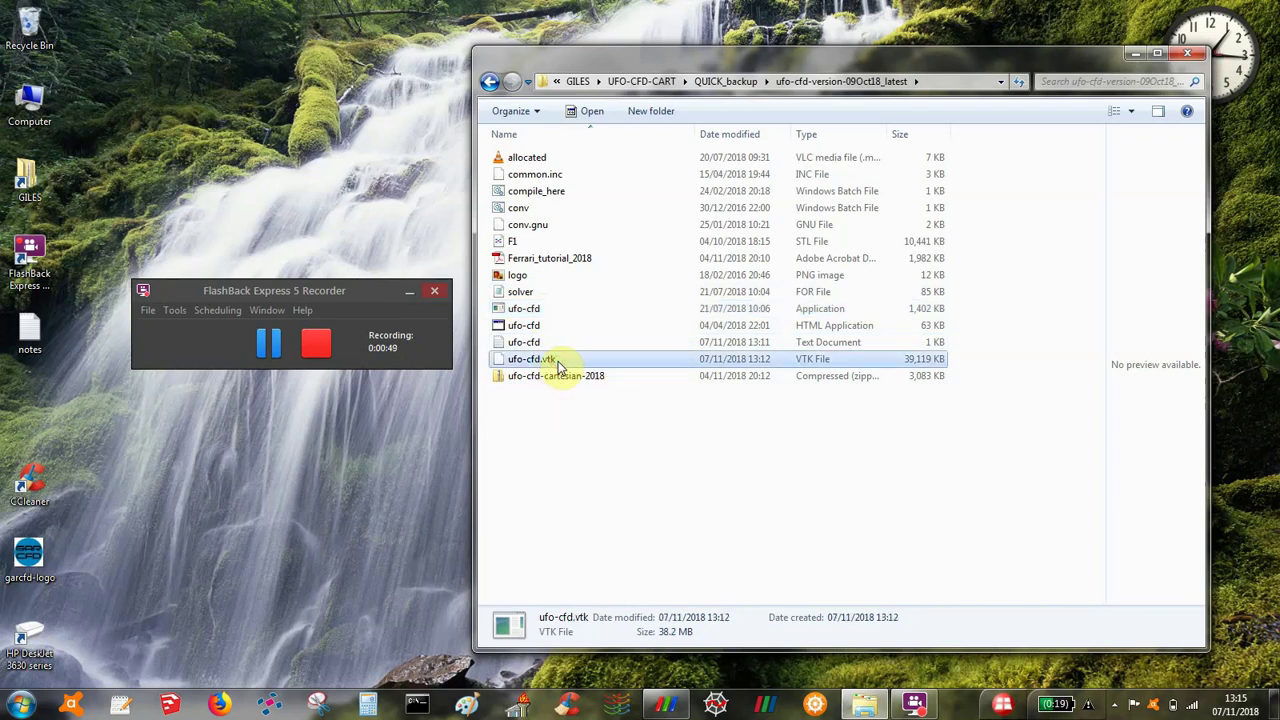
key(Delete)
key(Return)
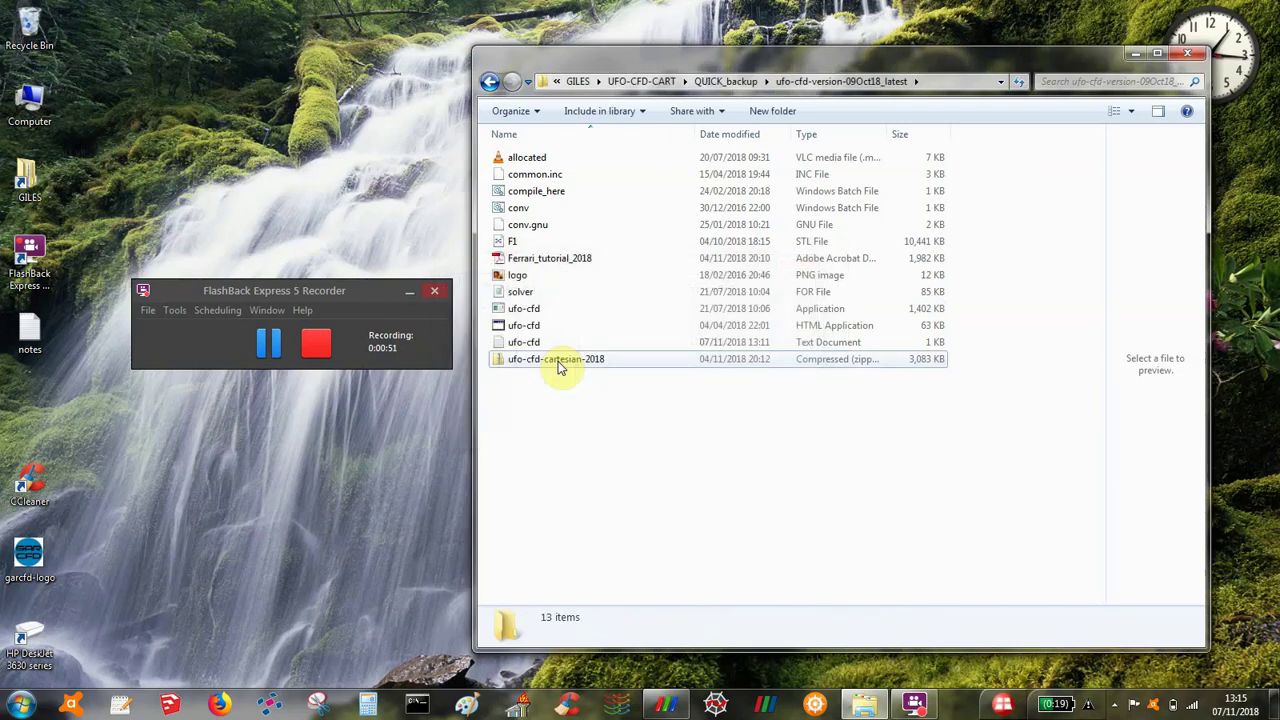
click(514, 245)
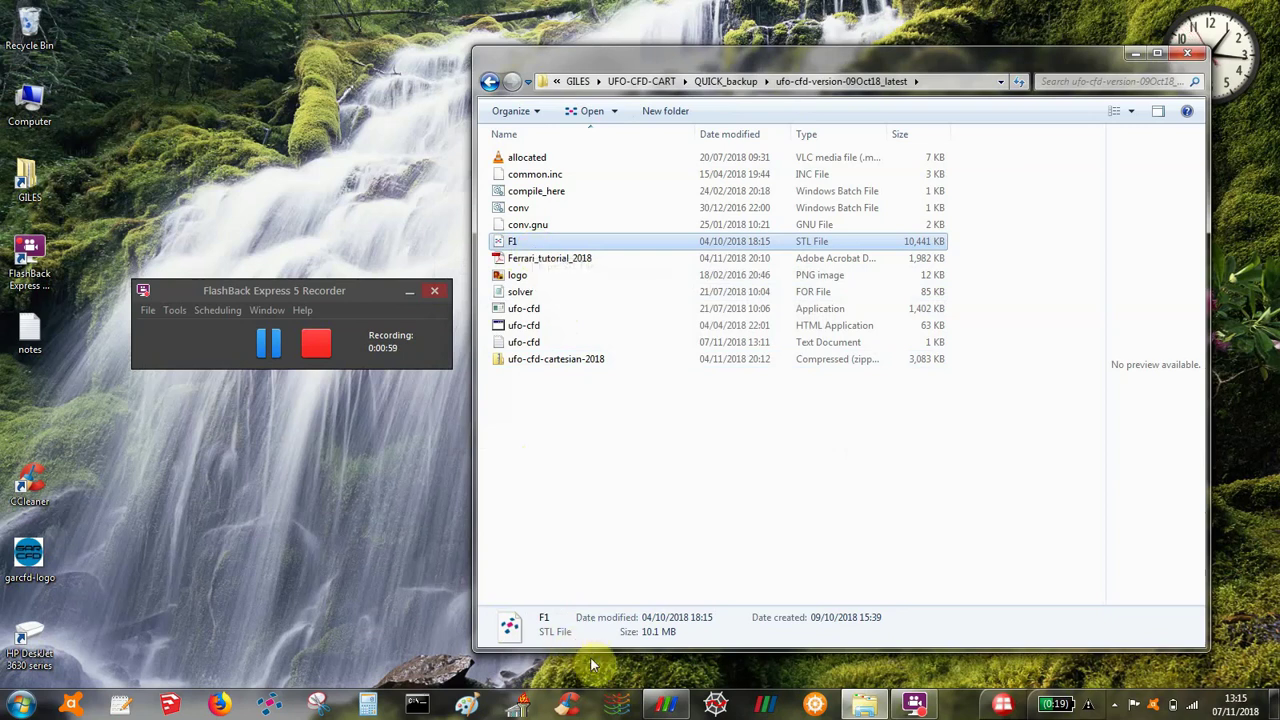
Step: Bring up ParaView and examine the F1 car mesh along -Z, zoomed in and from above
click(667, 705)
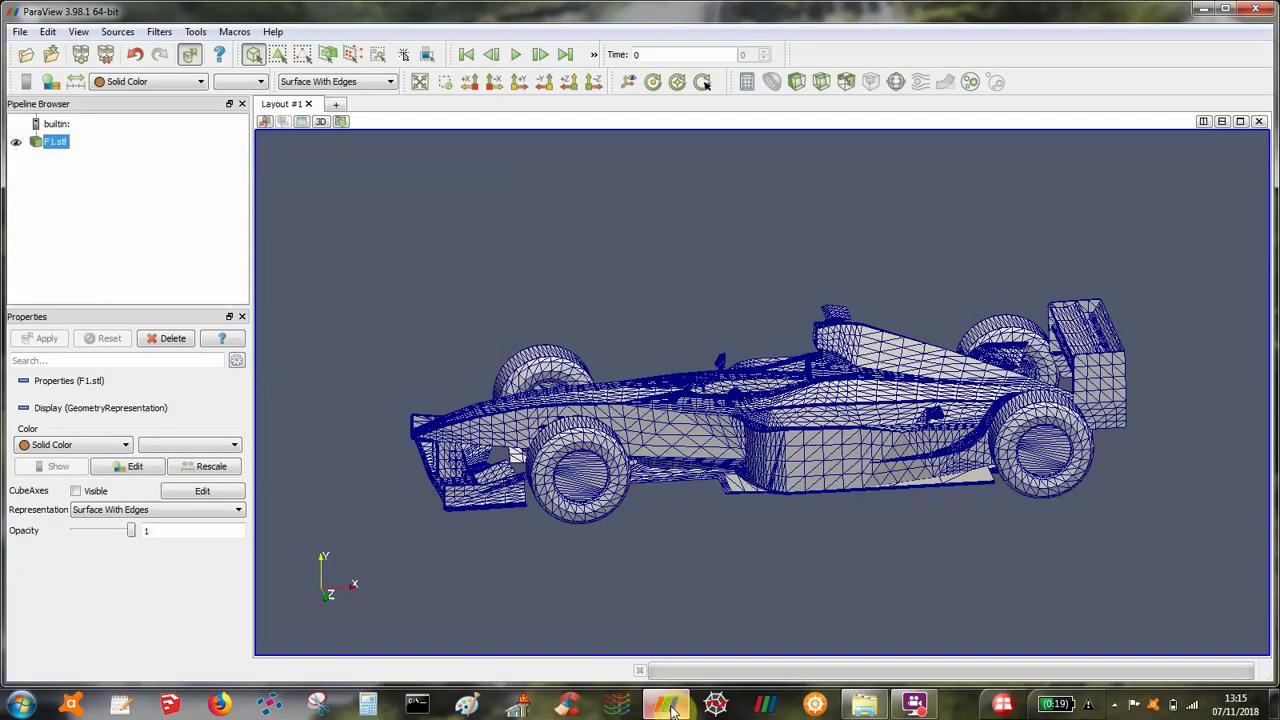
drag(577, 334, 538, 342)
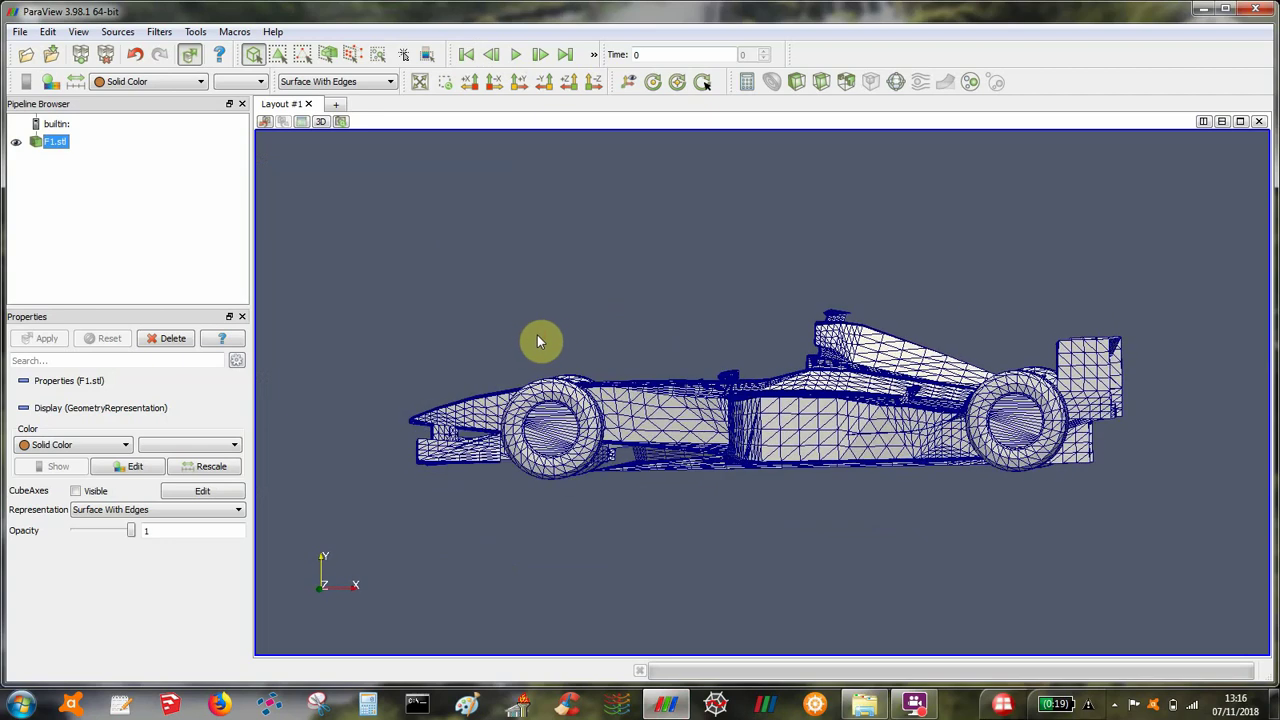
click(593, 81)
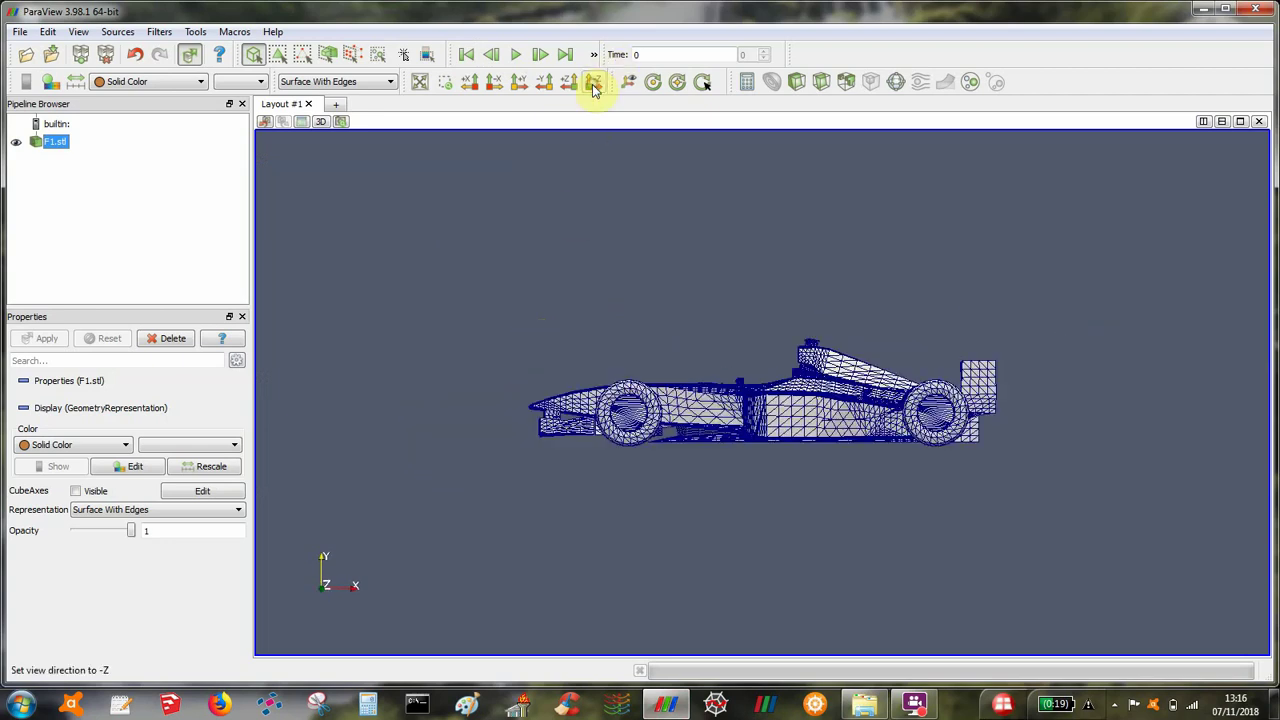
right_drag(617, 193, 570, 362)
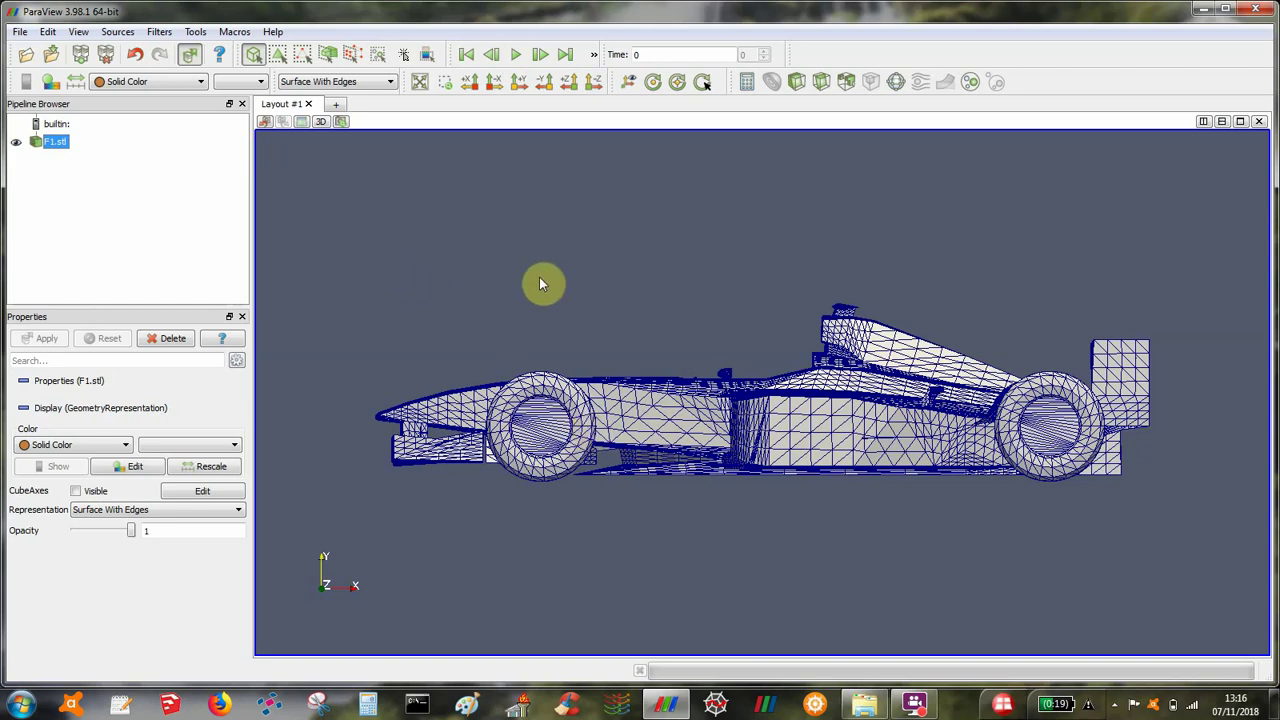
drag(533, 281, 598, 245)
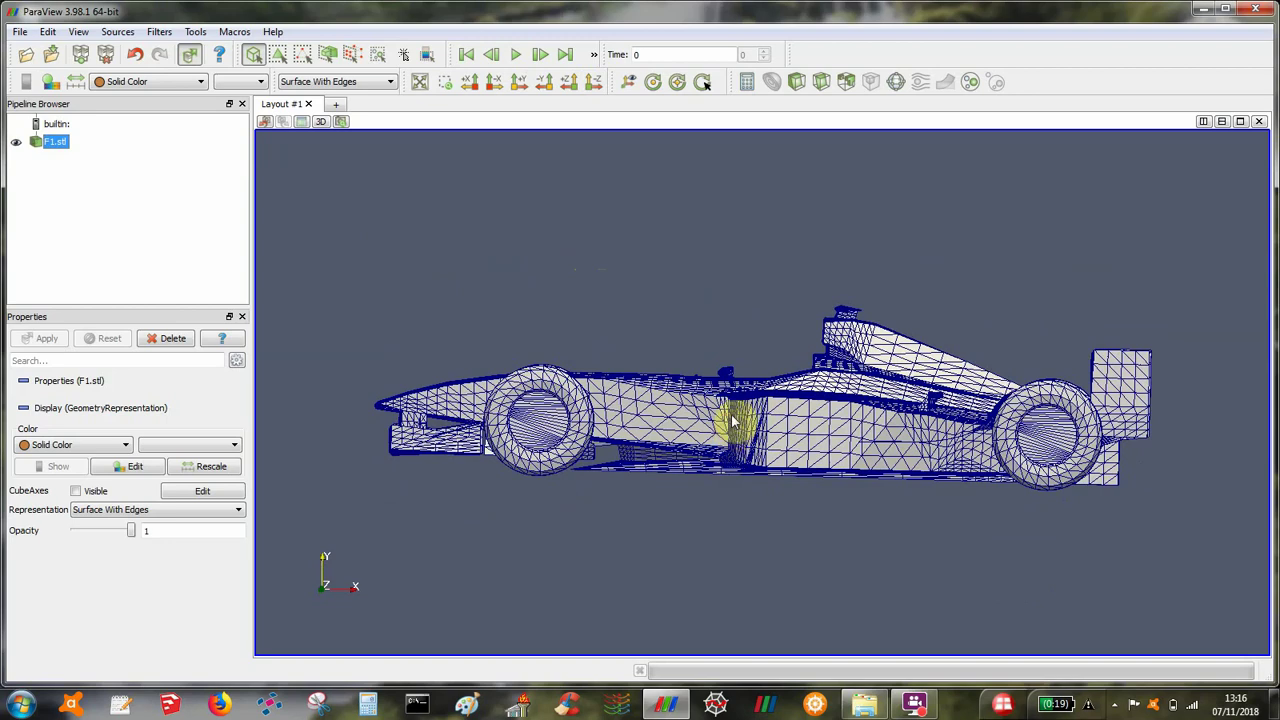
mouse_move(723, 329)
mouse_down()
mouse_move(709, 423)
mouse_move(714, 325)
mouse_move(740, 317)
mouse_move(727, 332)
mouse_up()
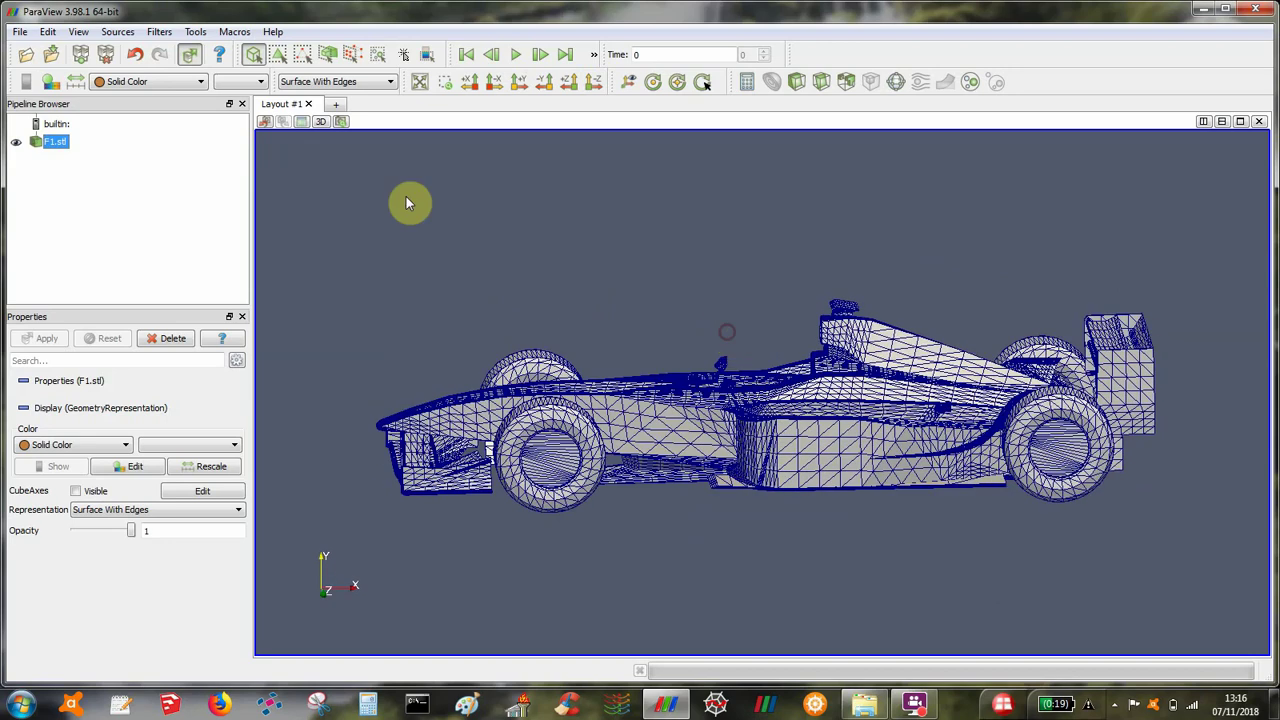
Step: Check the Stereo Lithography (*.stl) save option, cancel without saving, and minimize ParaView
click(19, 32)
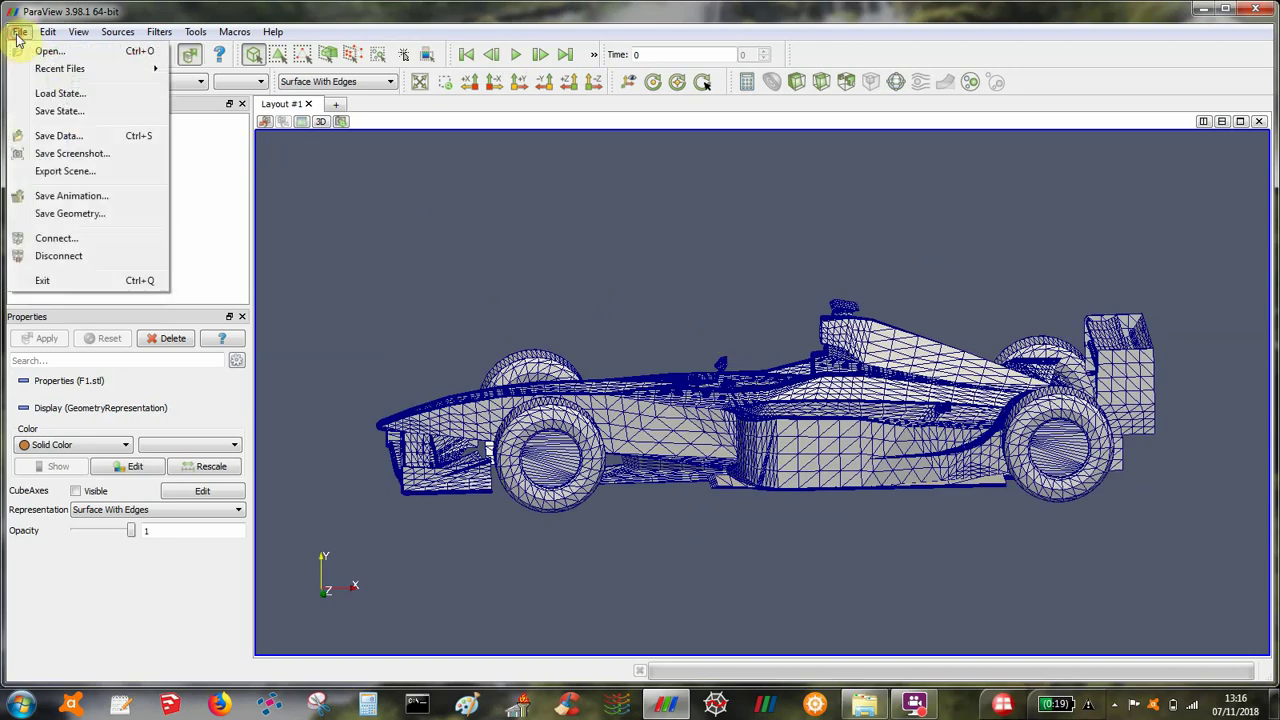
click(45, 135)
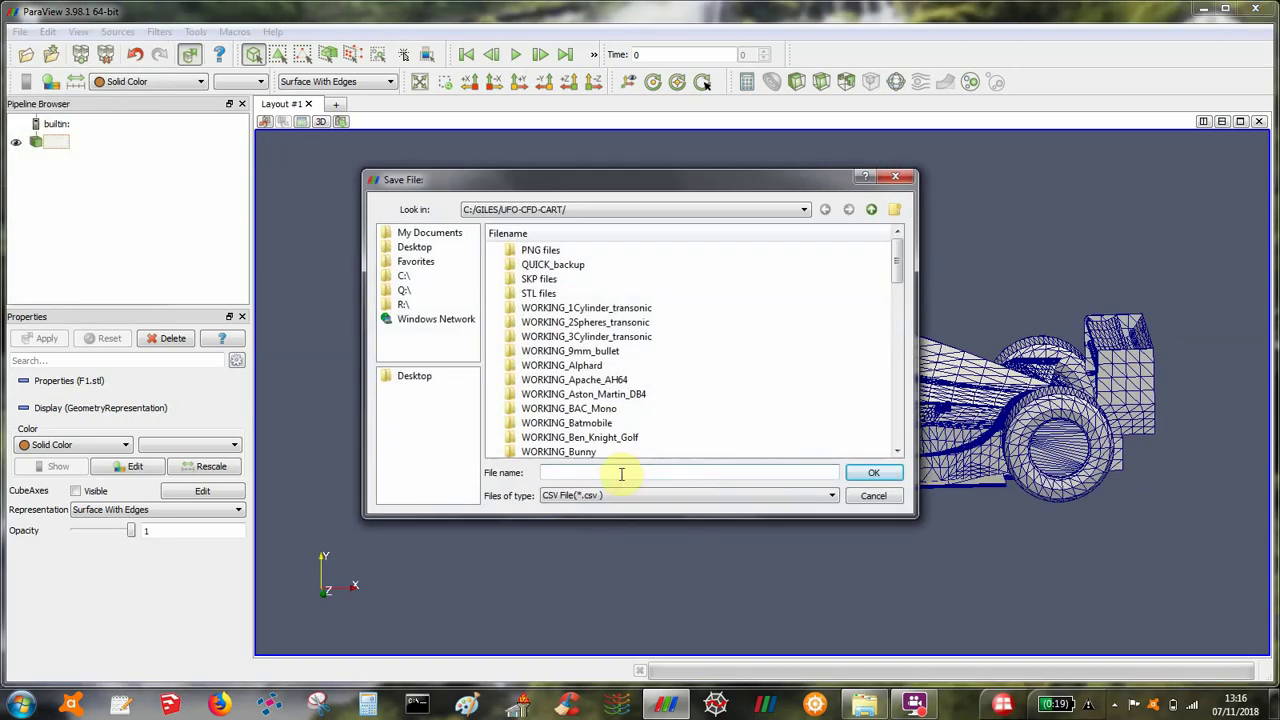
click(596, 496)
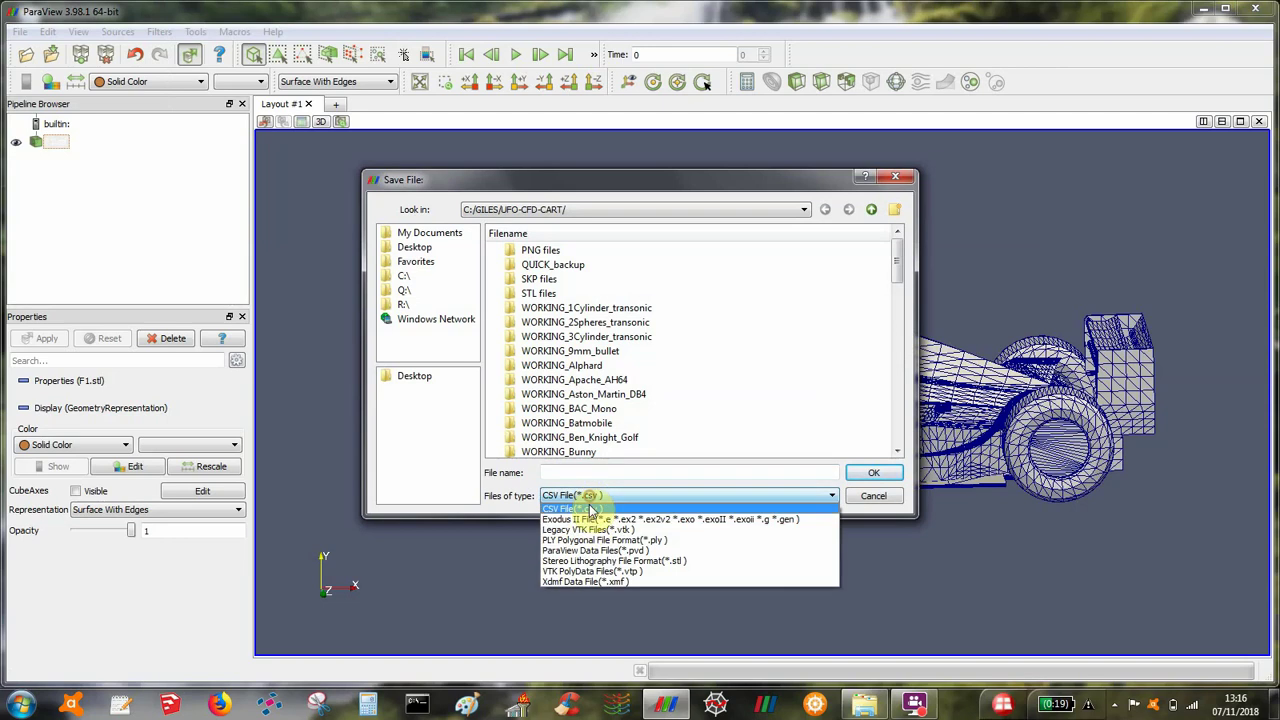
click(585, 561)
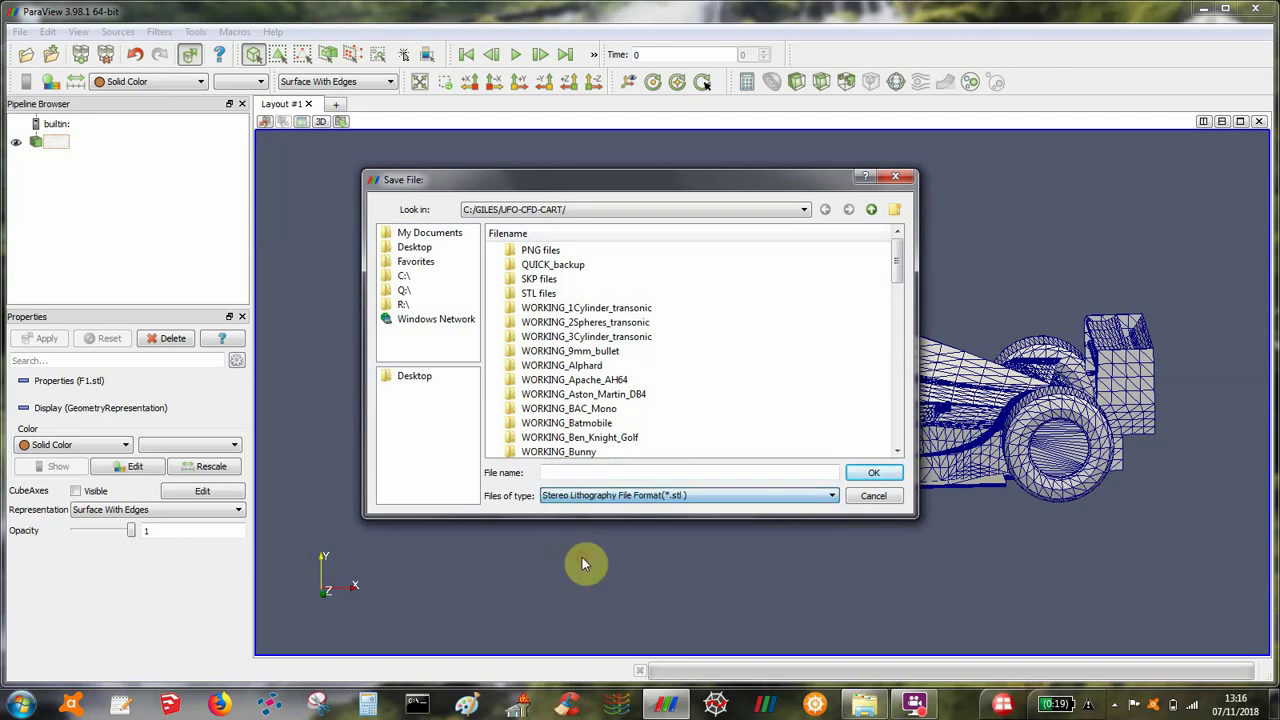
click(870, 497)
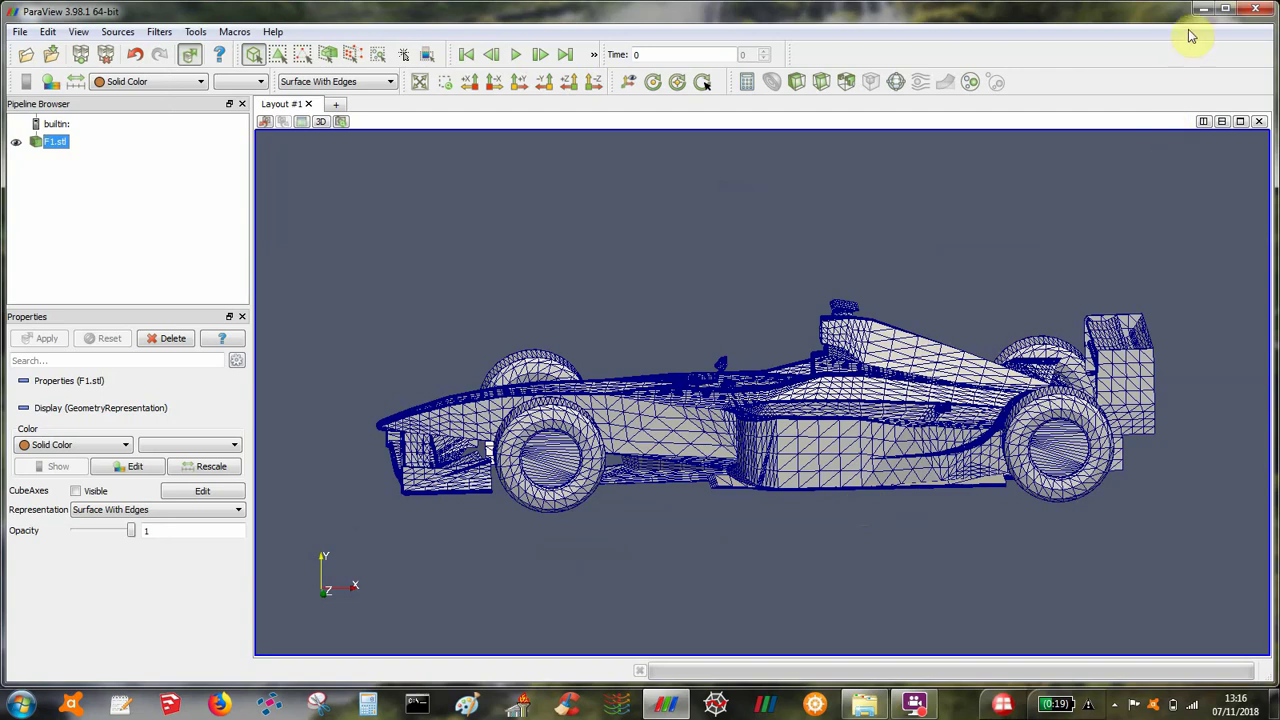
click(1203, 12)
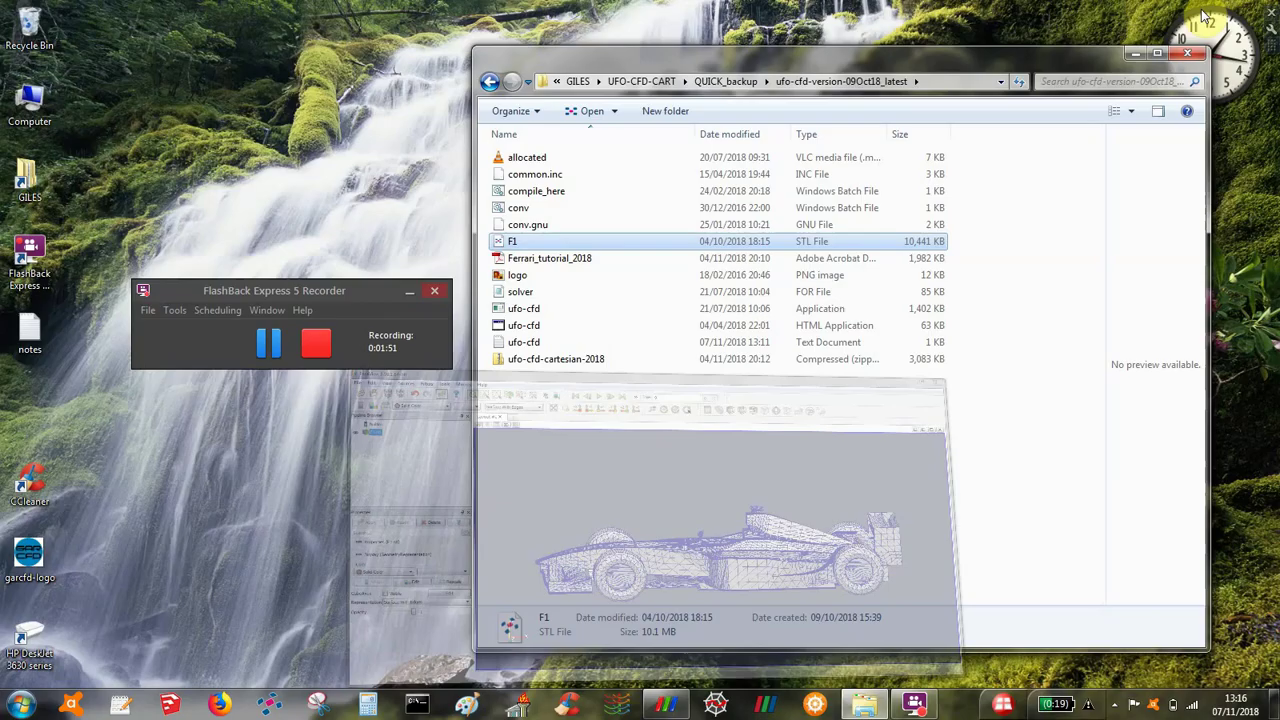
Step: Launch the ufo-cfd HTML Application and move its window to the right
double_click(525, 329)
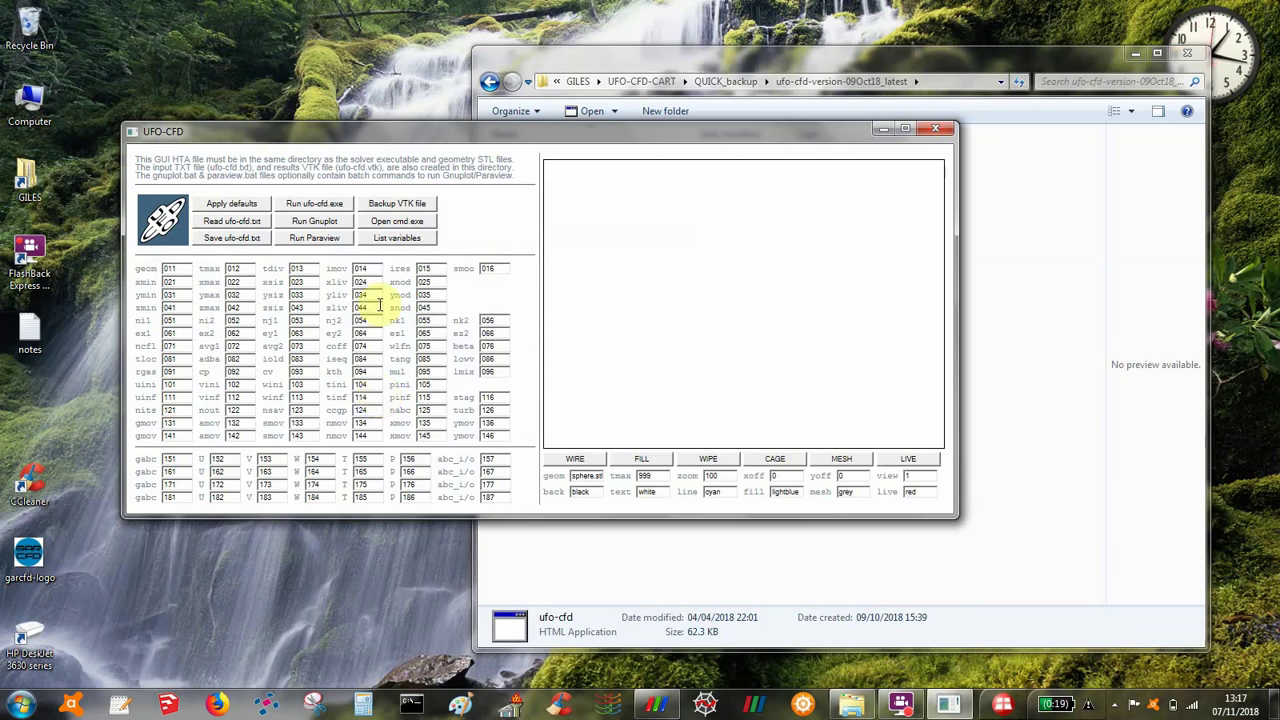
drag(398, 136, 484, 130)
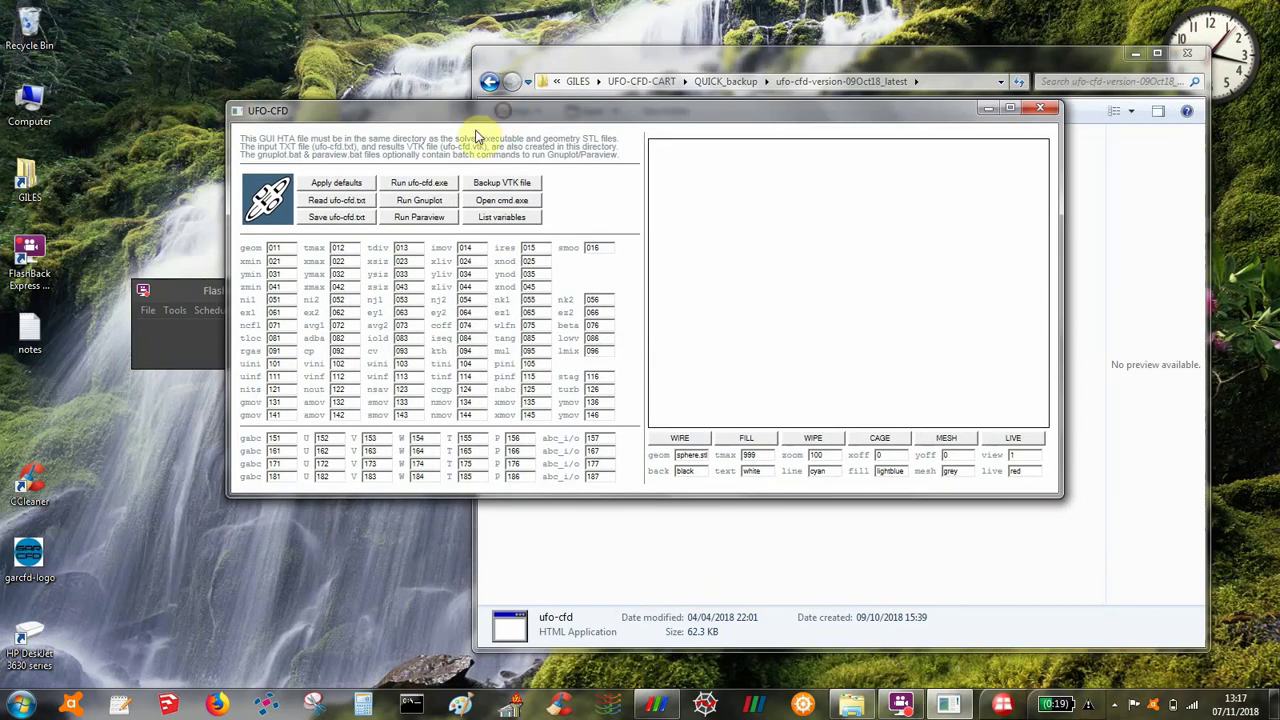
Step: Read ufo-cfd.txt to fill the form with geom F1.stl, tmax 63600 and bounds -3.384 to 3.382
click(318, 205)
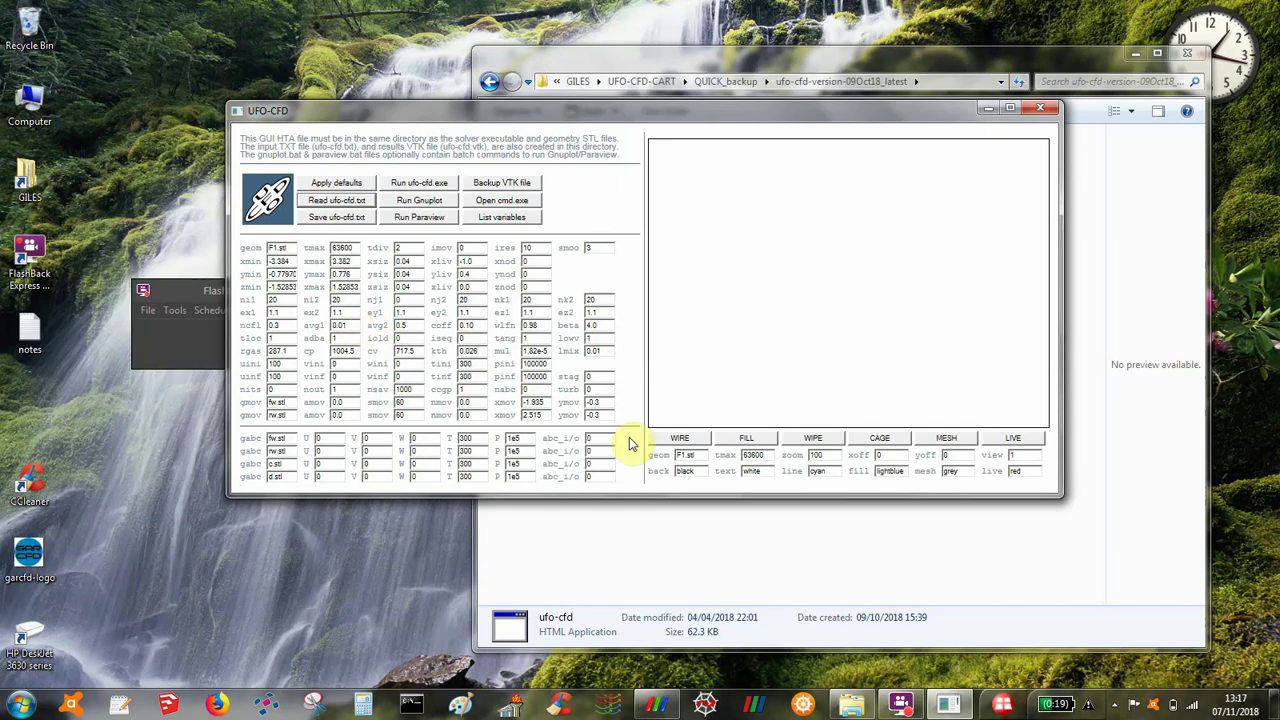
click(698, 453)
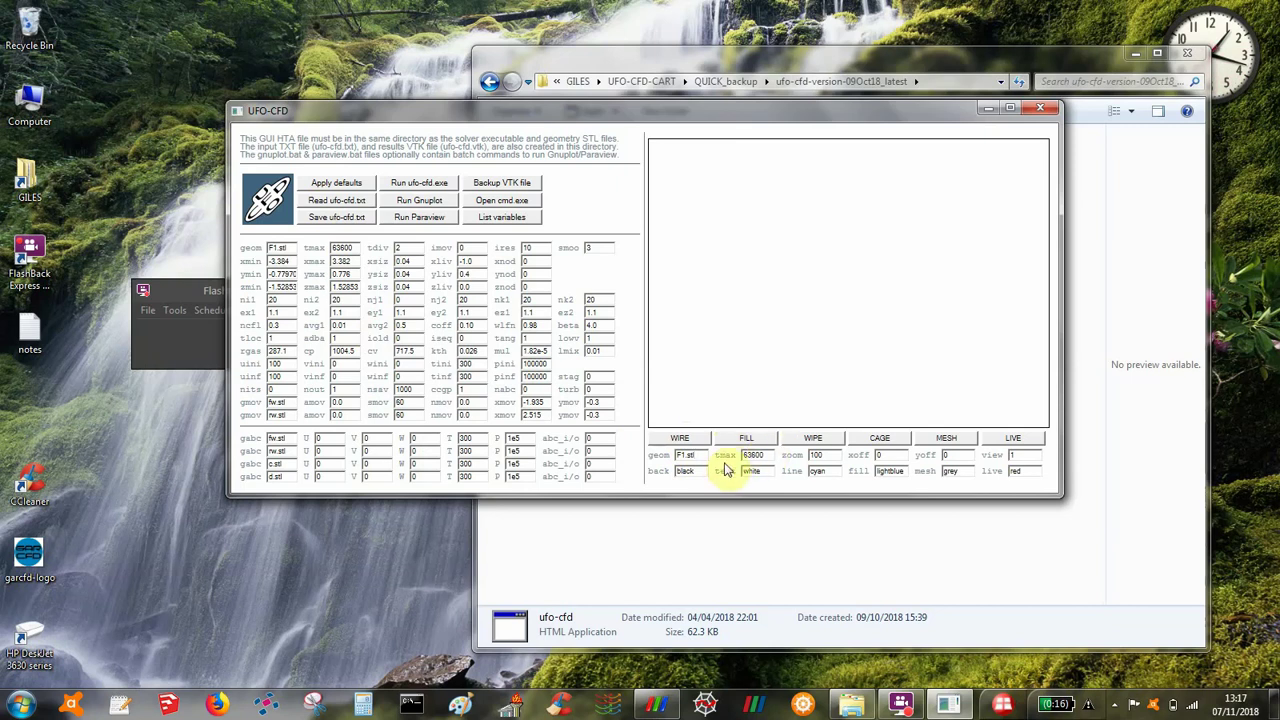
click(692, 441)
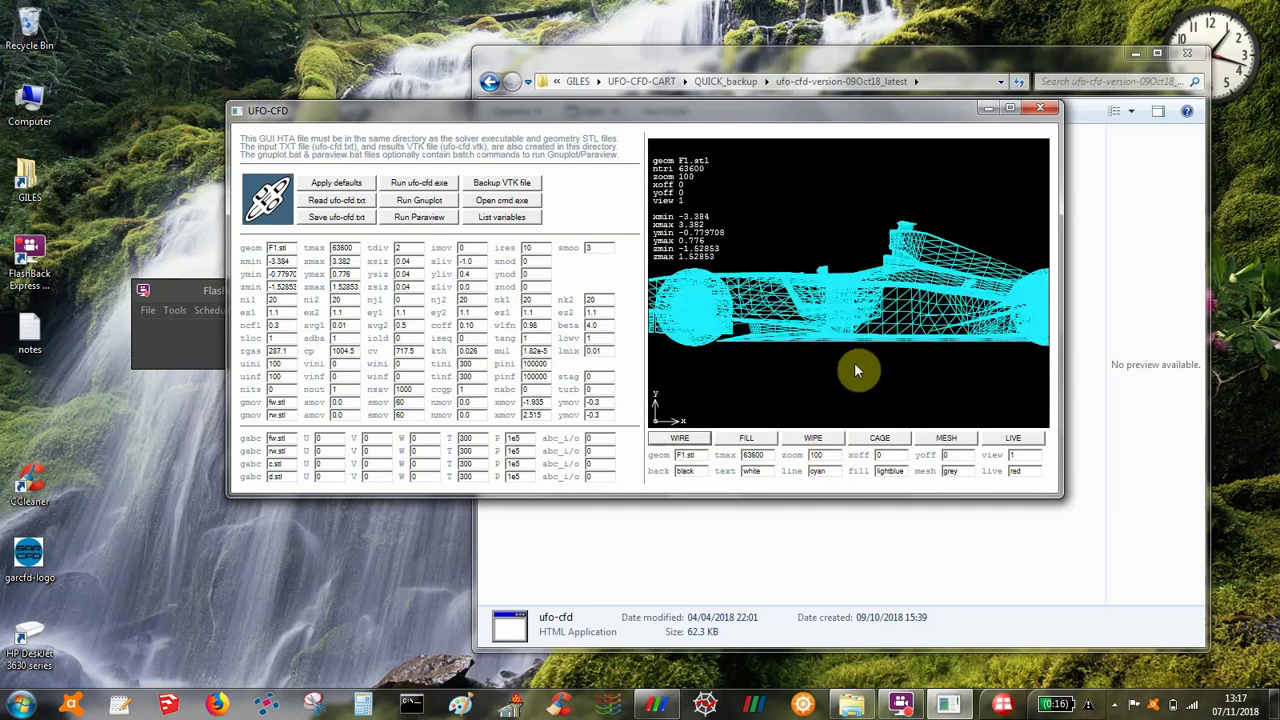
double_click(818, 455)
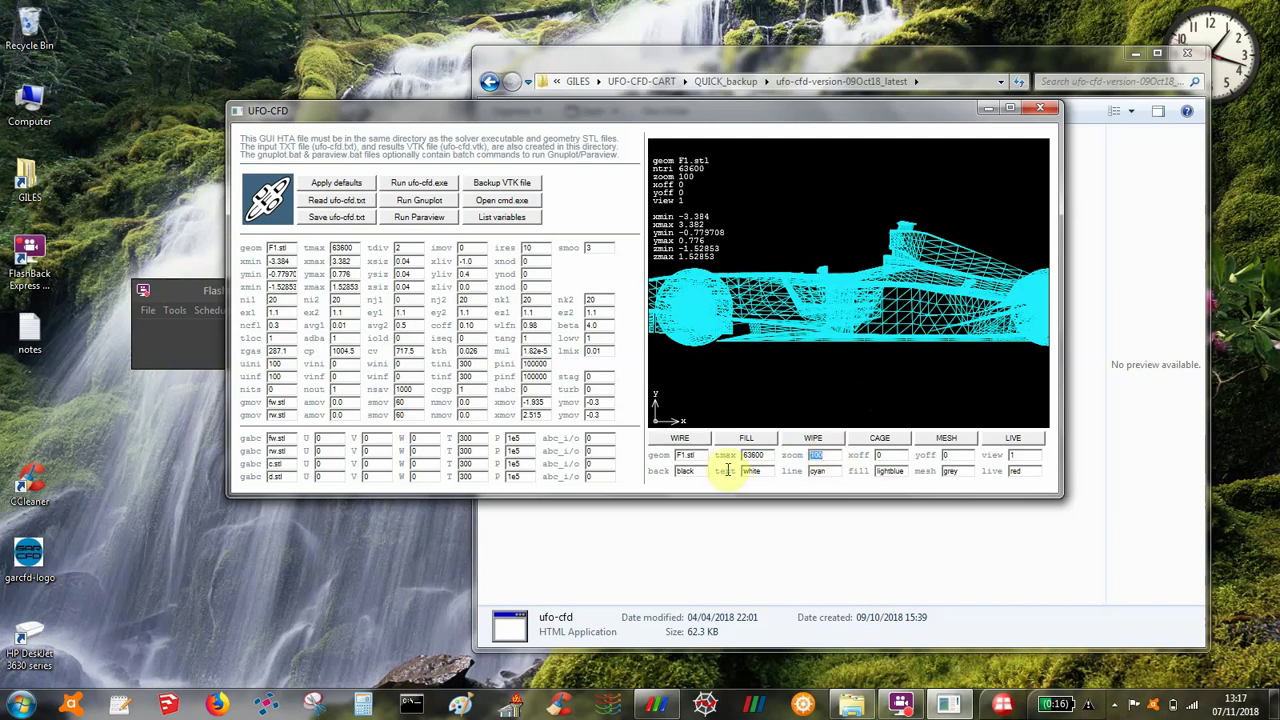
text(50)
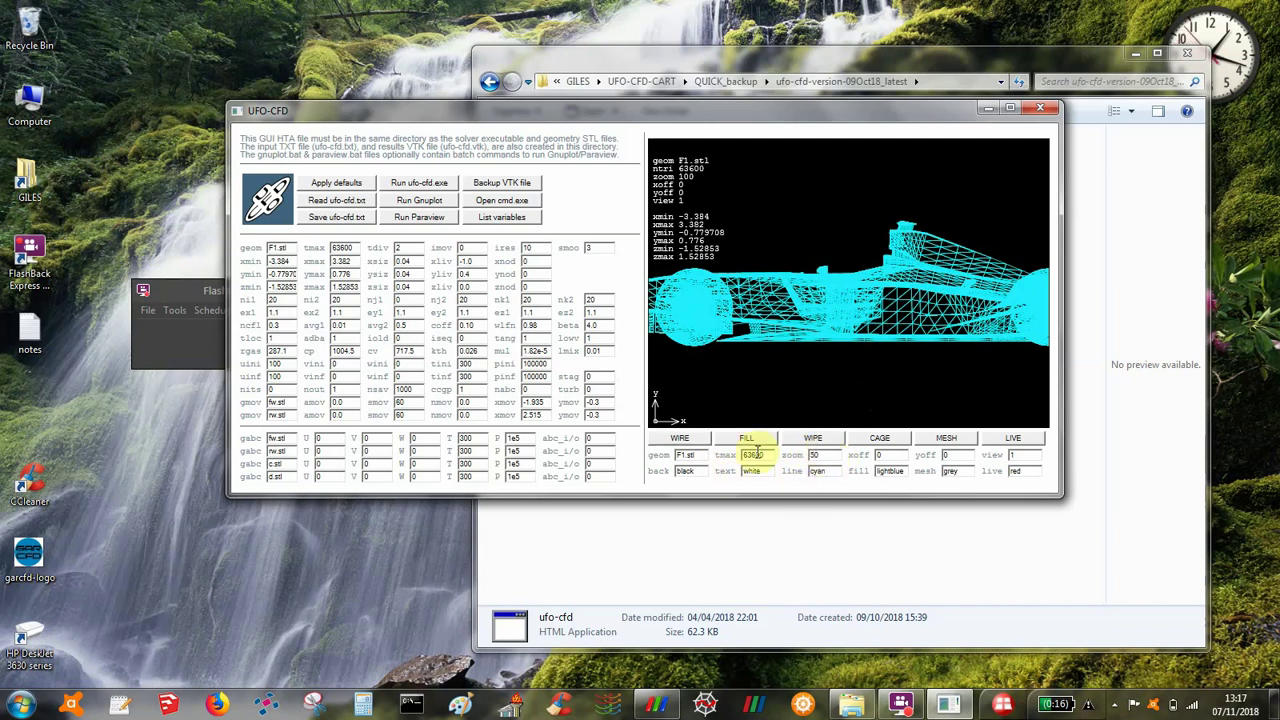
click(681, 446)
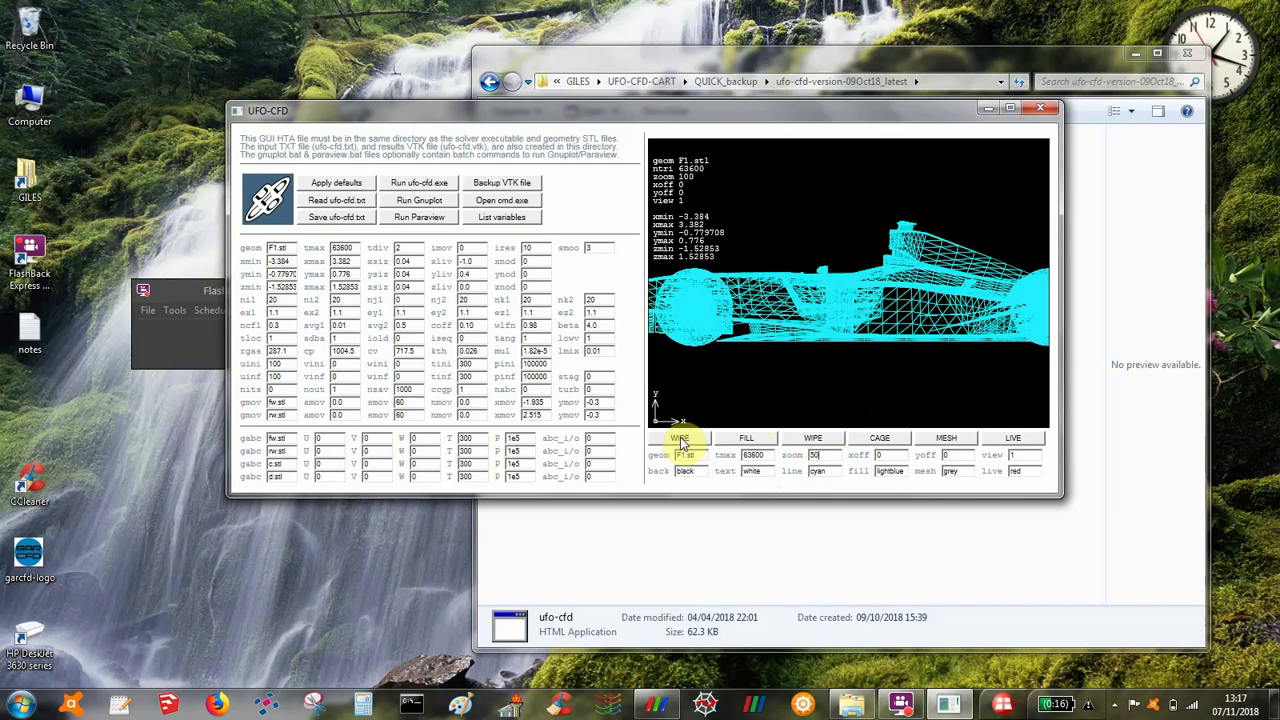
click(681, 442)
click(681, 442)
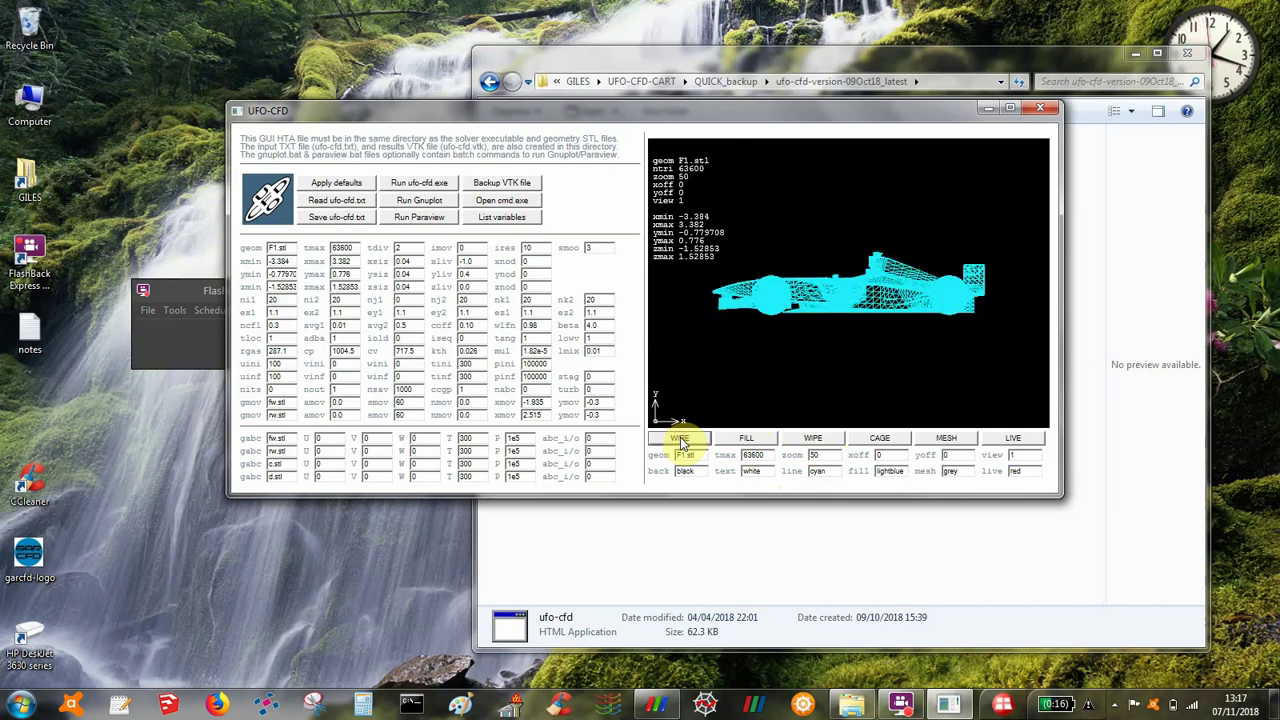
double_click(882, 455)
text(1)
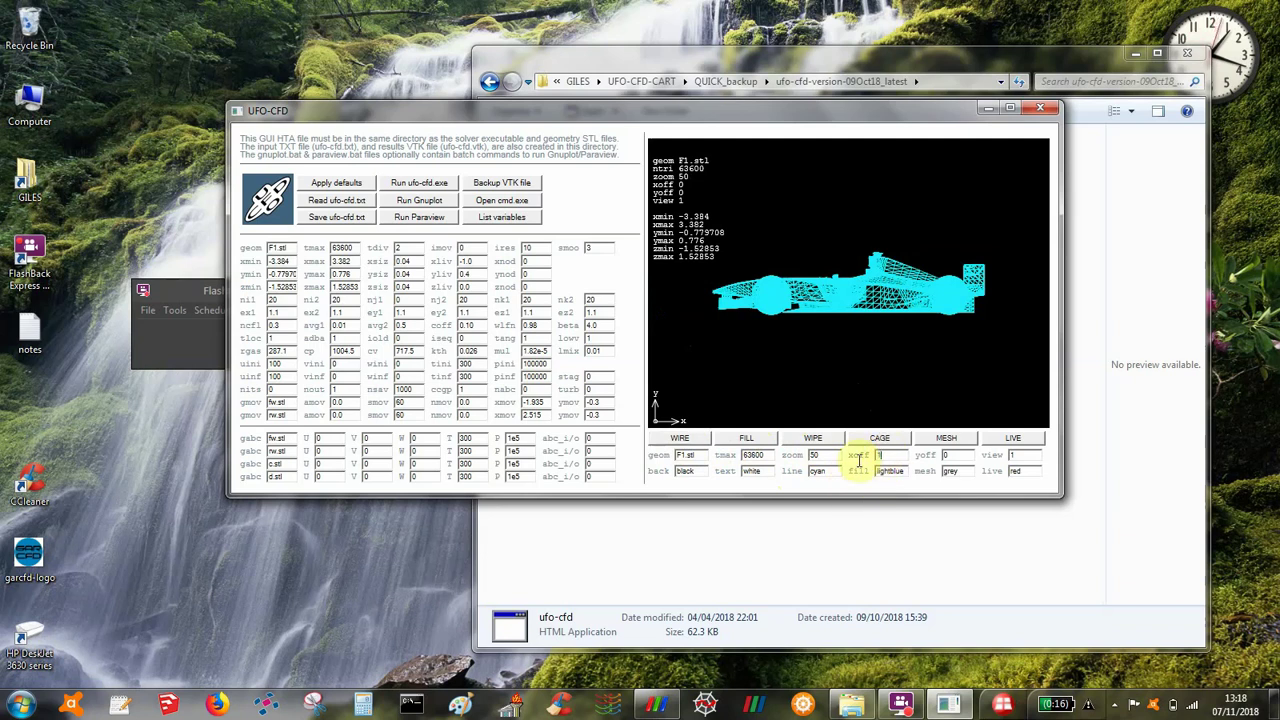
click(663, 441)
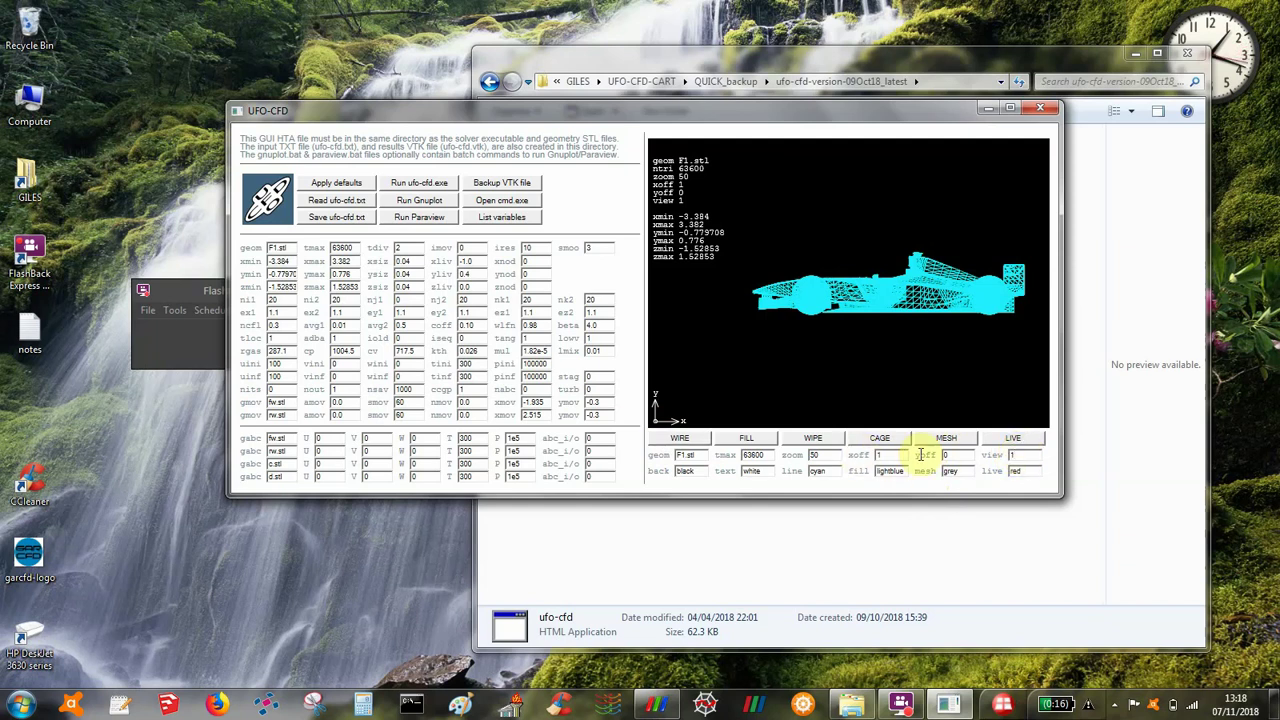
click(885, 455)
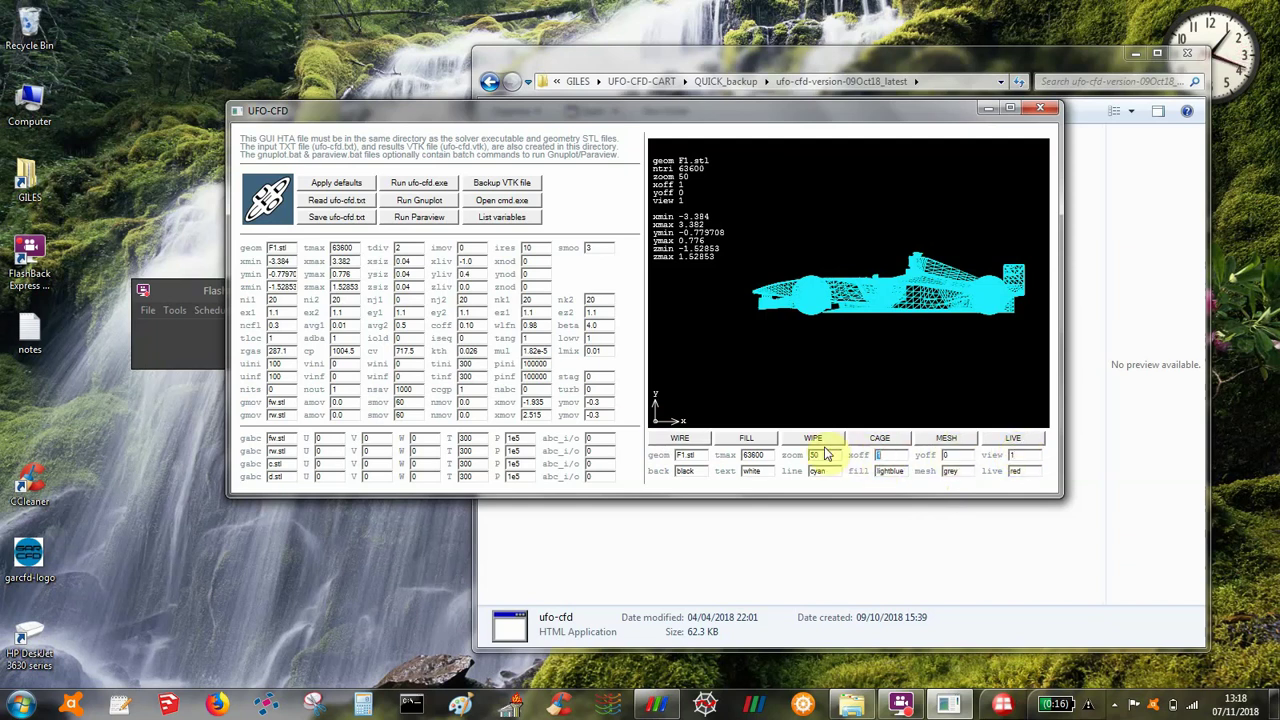
click(684, 441)
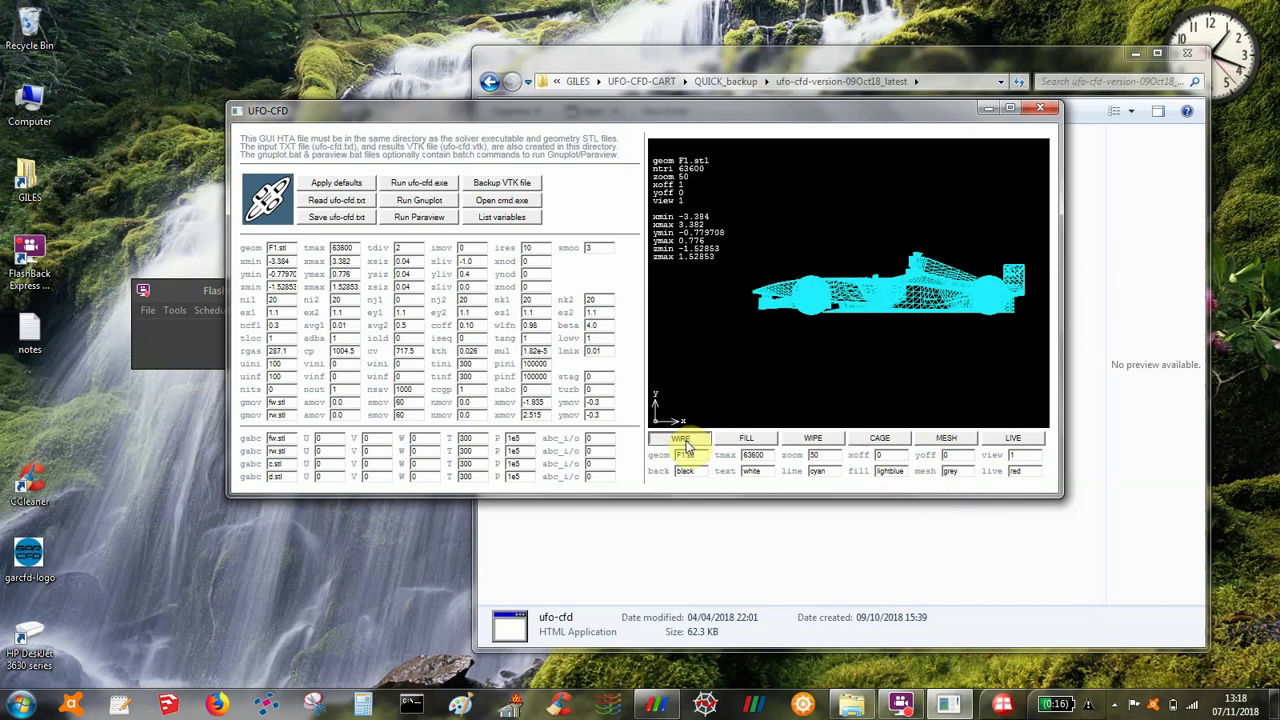
click(684, 441)
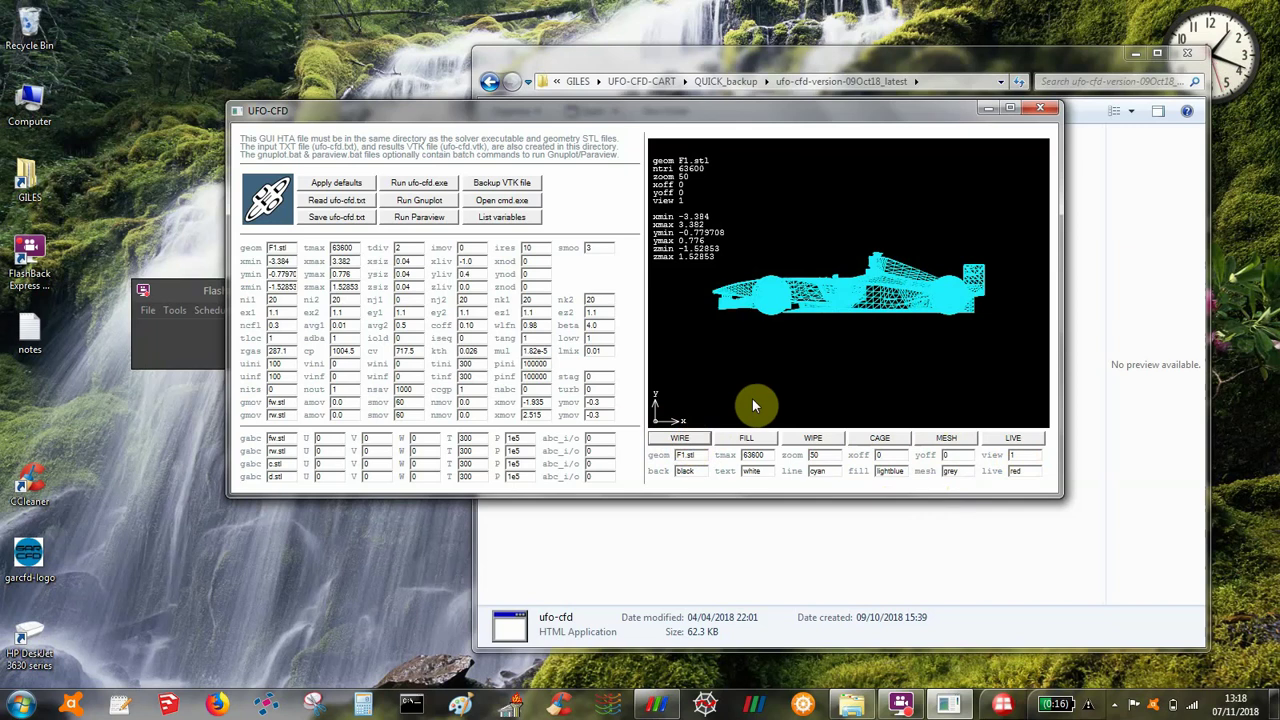
Step: Run CAGE to draw the bounding box around the F1.stl car
click(868, 440)
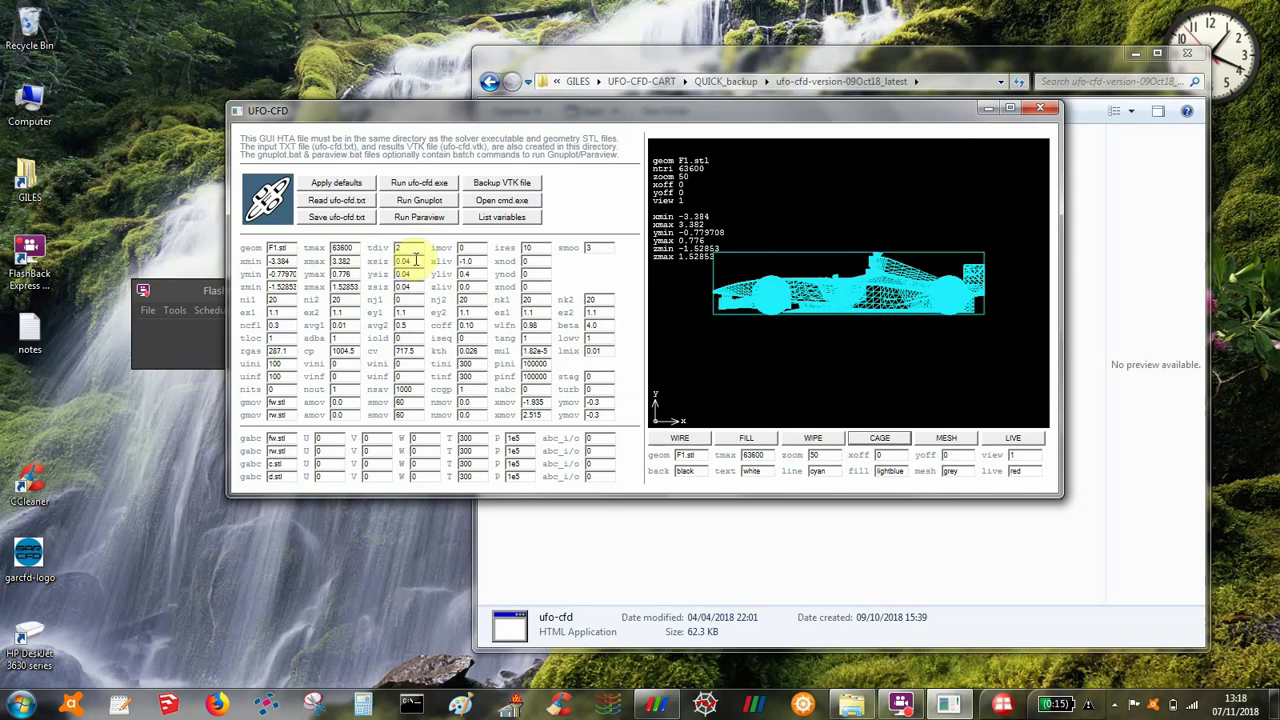
Step: Run MESH to draw the grey grid around the car, then LIVE to mark live cells
click(941, 441)
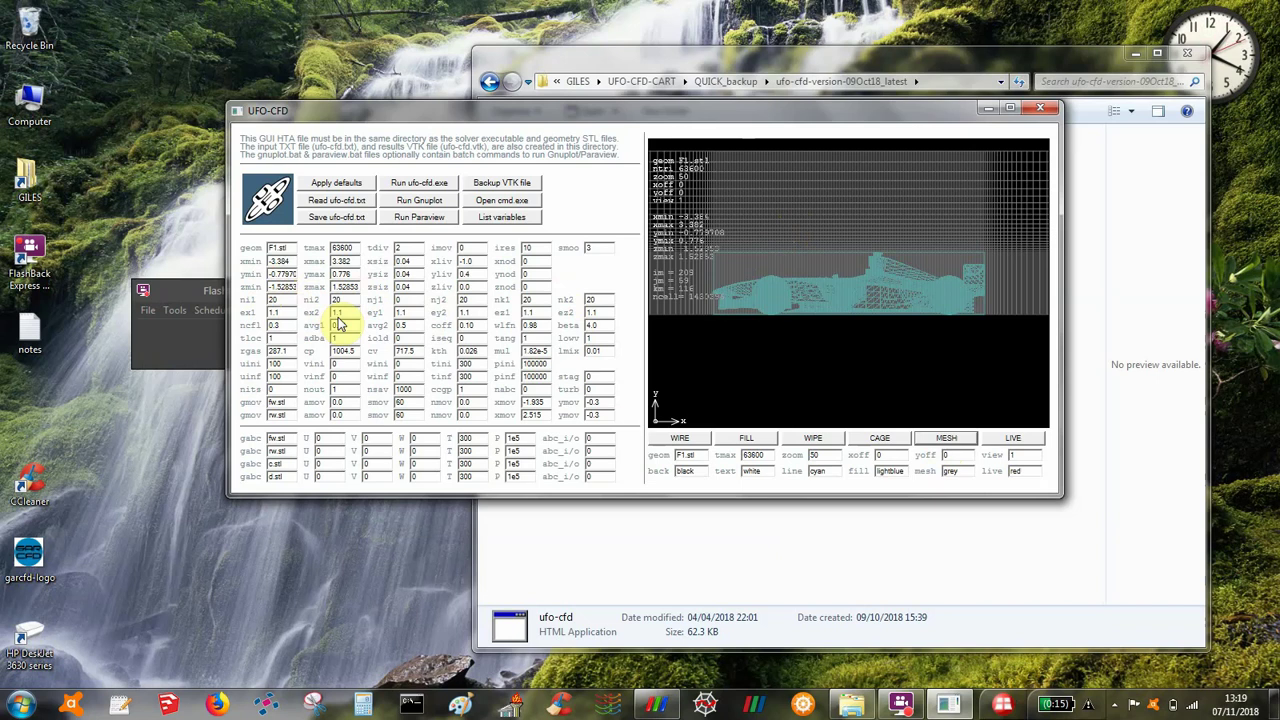
click(1014, 444)
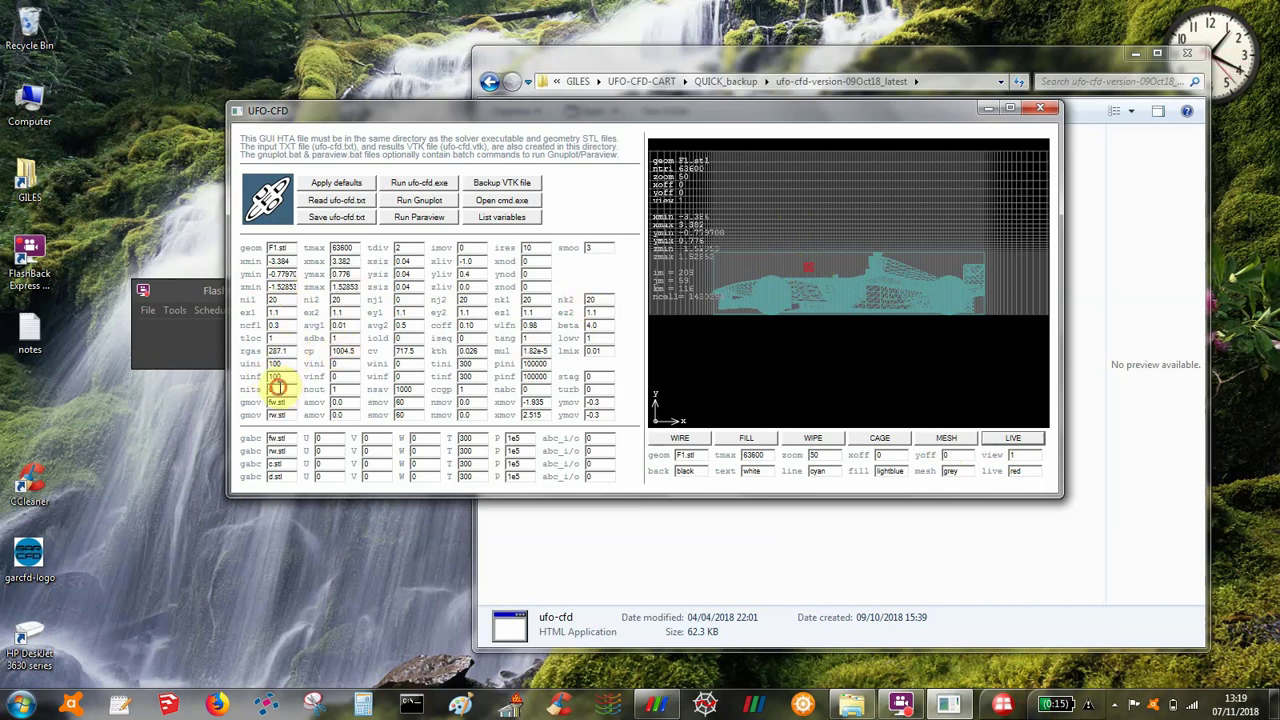
Step: Save the settings to ufo-cfd.txt and bring the project folder in Explorer forward
click(340, 218)
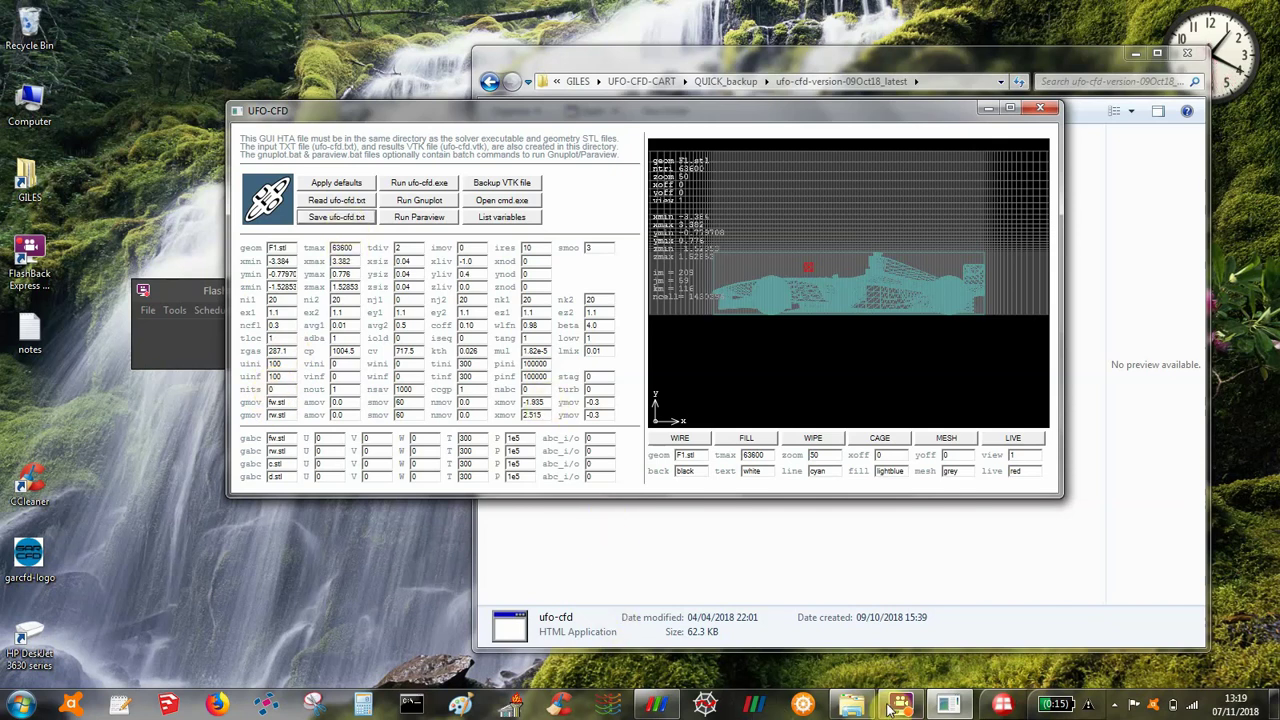
click(855, 706)
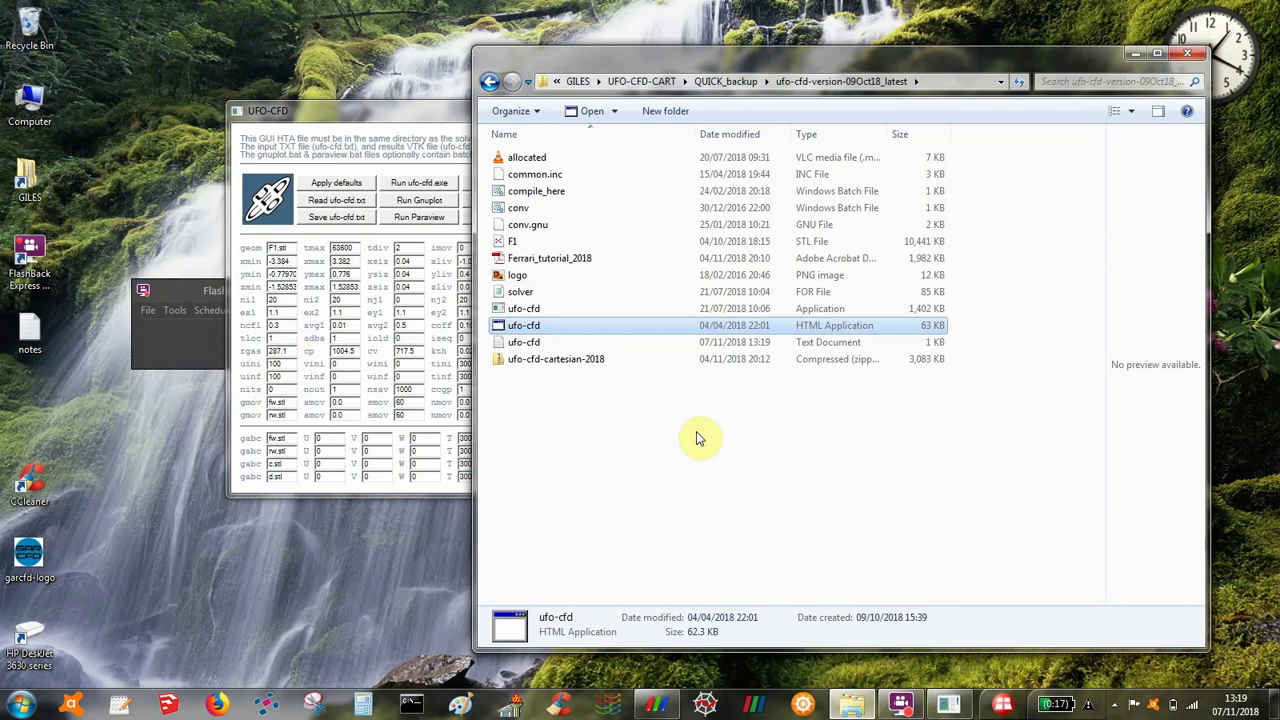
Step: Run ufo-cfd.exe until it writes the 39,119 KB ufo-cfd.vtk results file
double_click(519, 309)
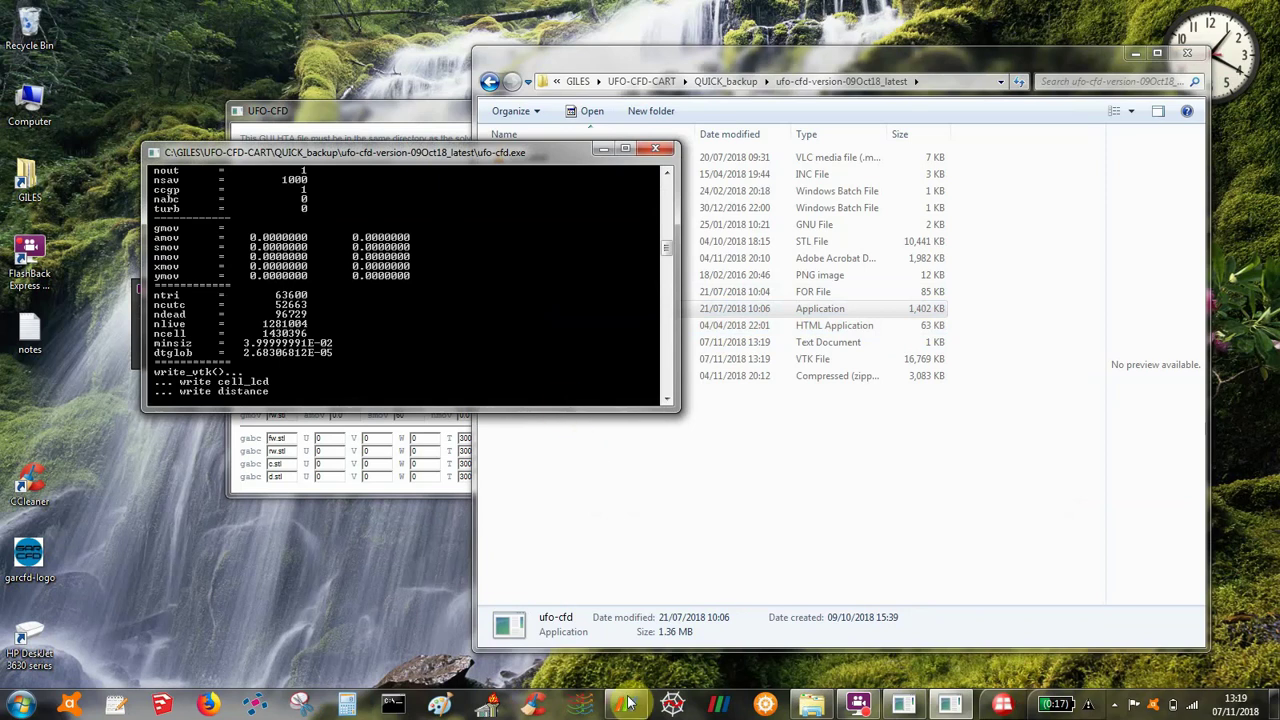
mouse_move(628, 708)
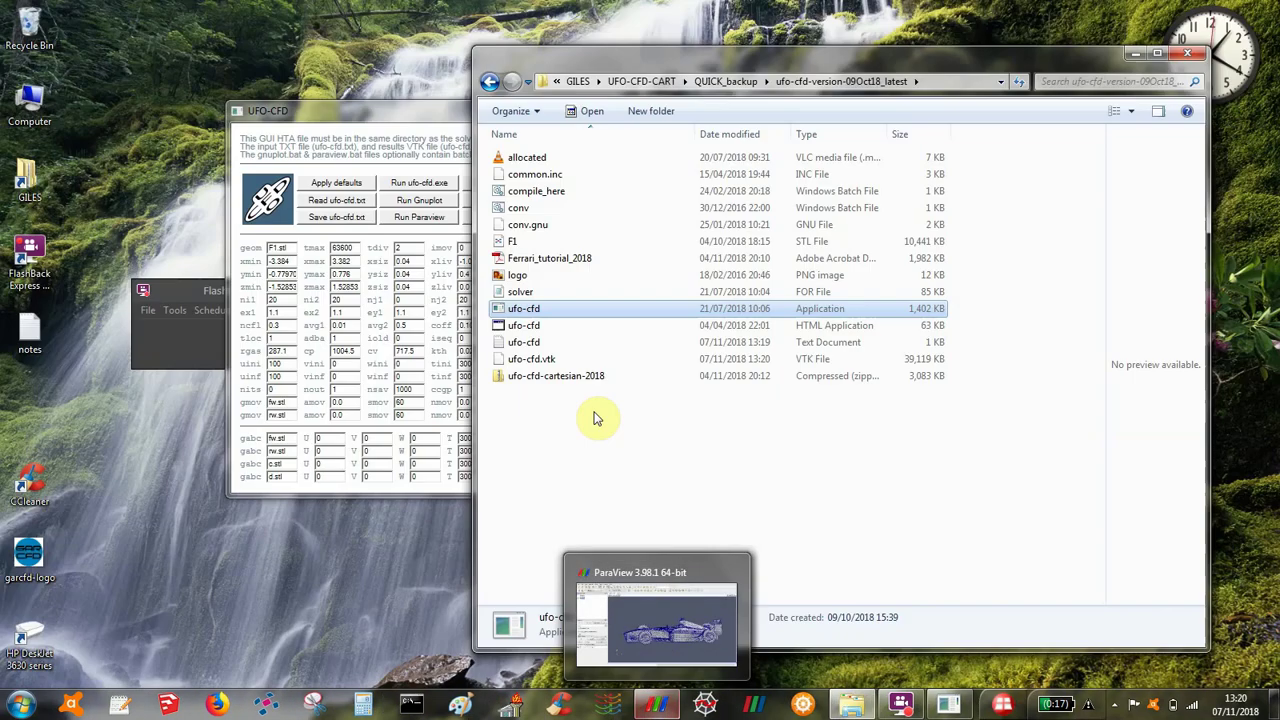
Step: Open ufo-cfd.vtk from QUICK_backup/ufo-cfd-version-09Oct18_latest in ParaView alongside F1.stl
click(530, 364)
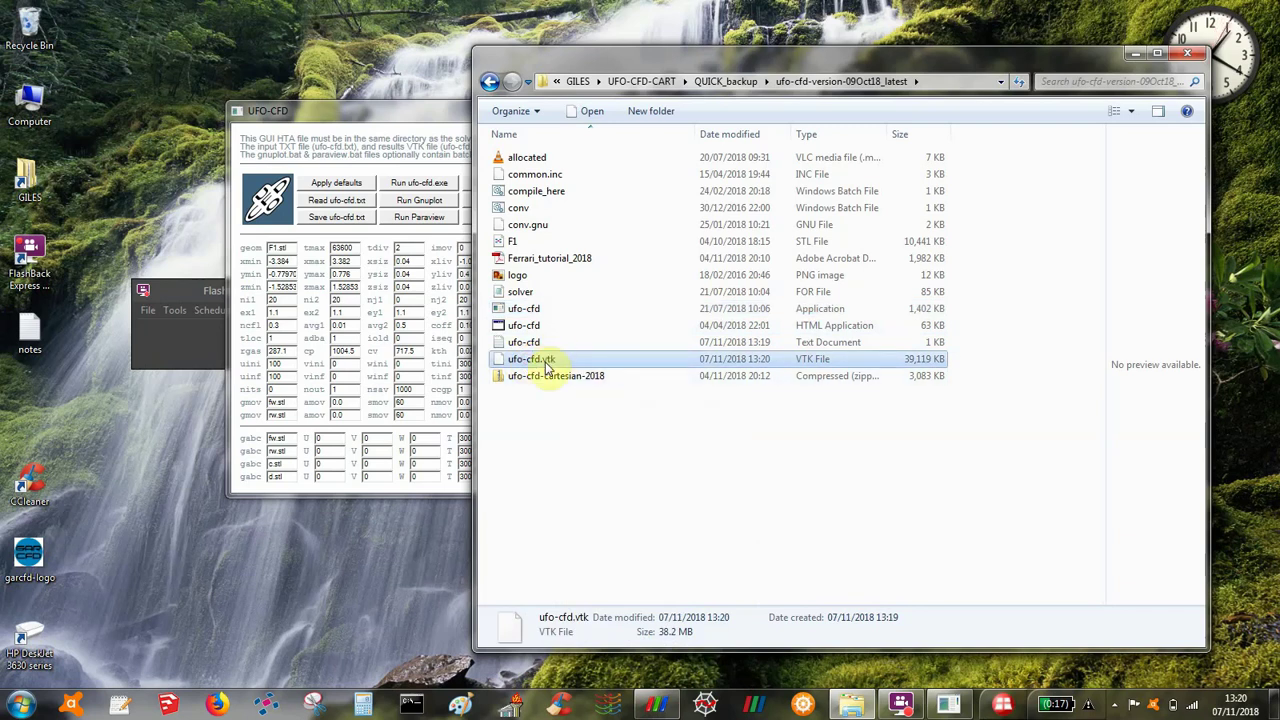
click(654, 710)
click(17, 32)
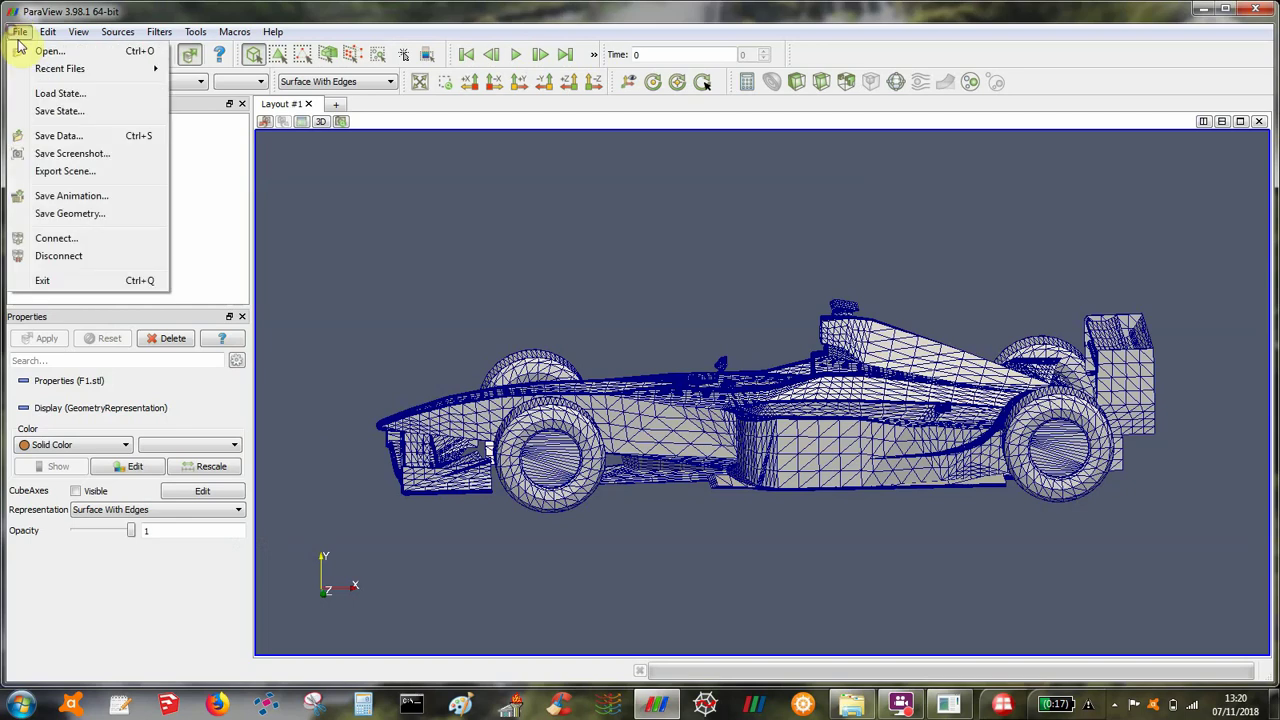
click(29, 48)
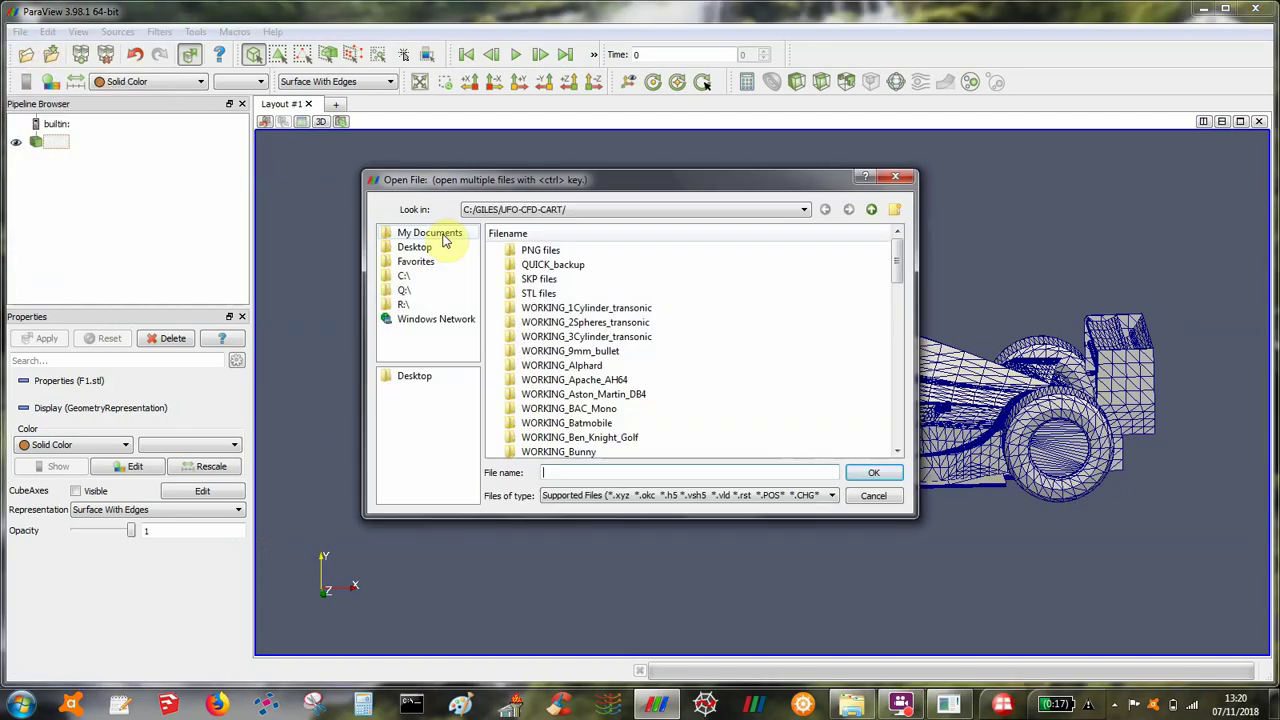
double_click(553, 266)
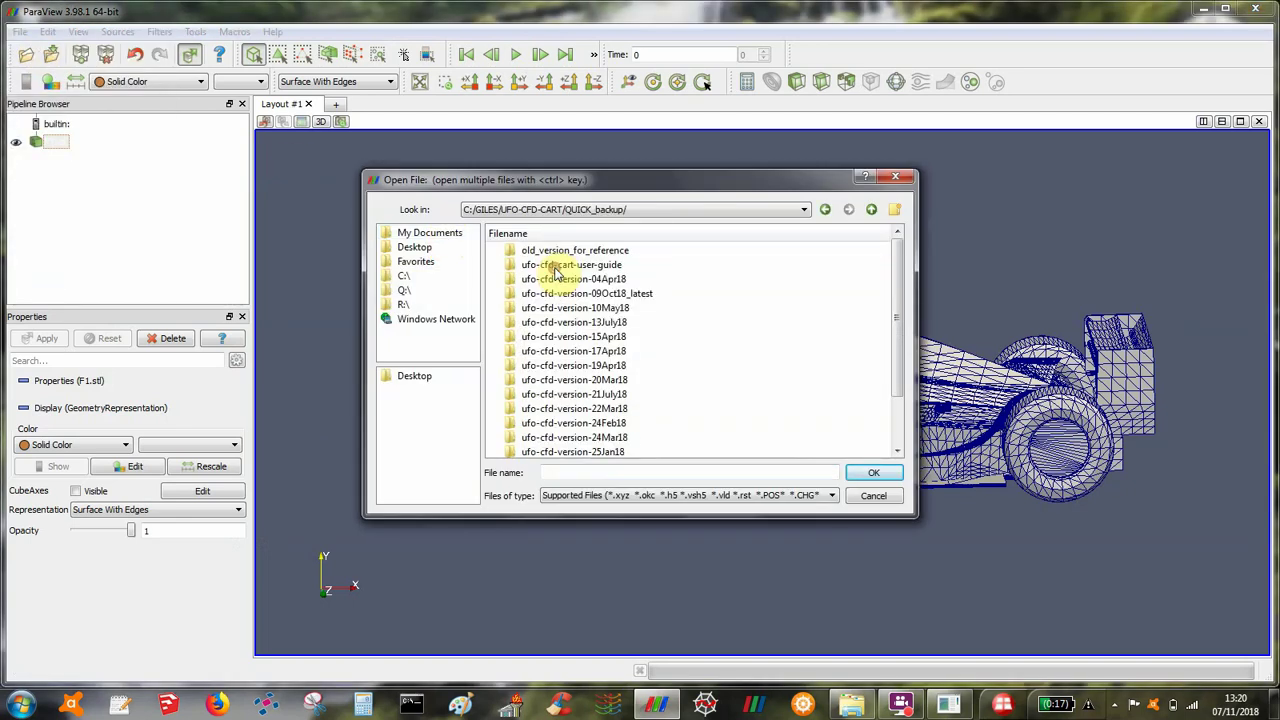
double_click(603, 294)
click(553, 296)
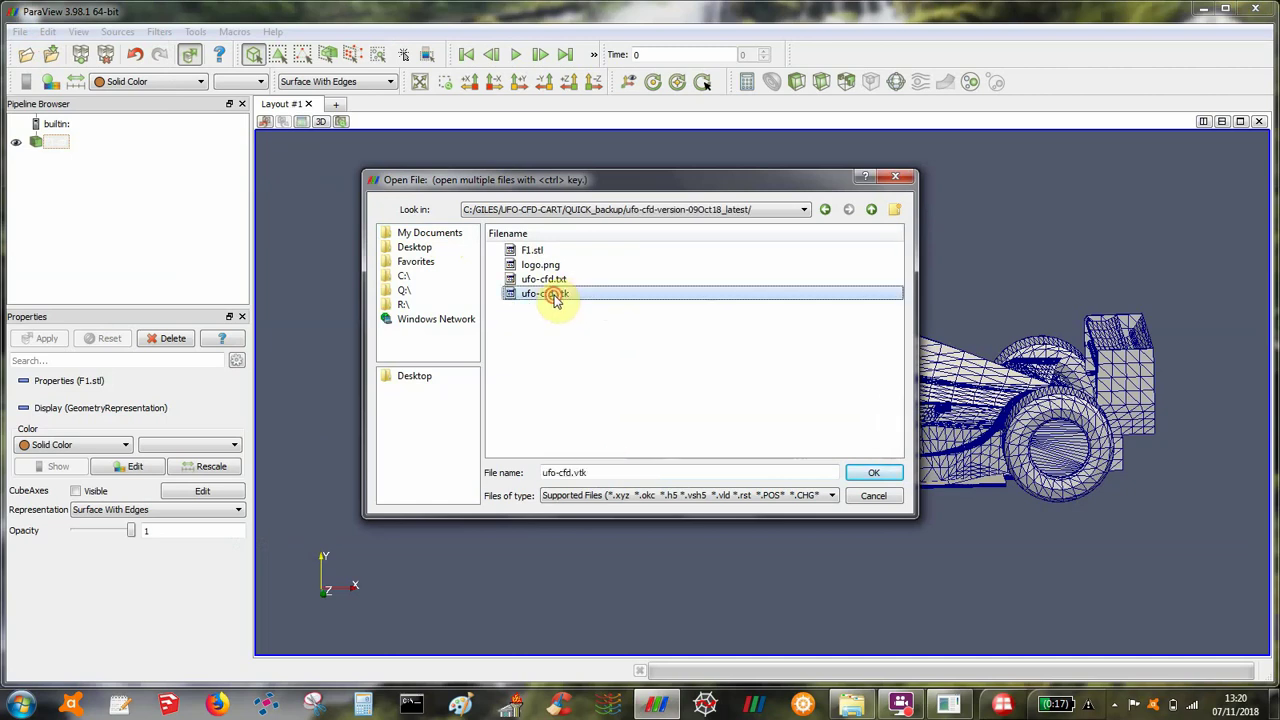
double_click(555, 296)
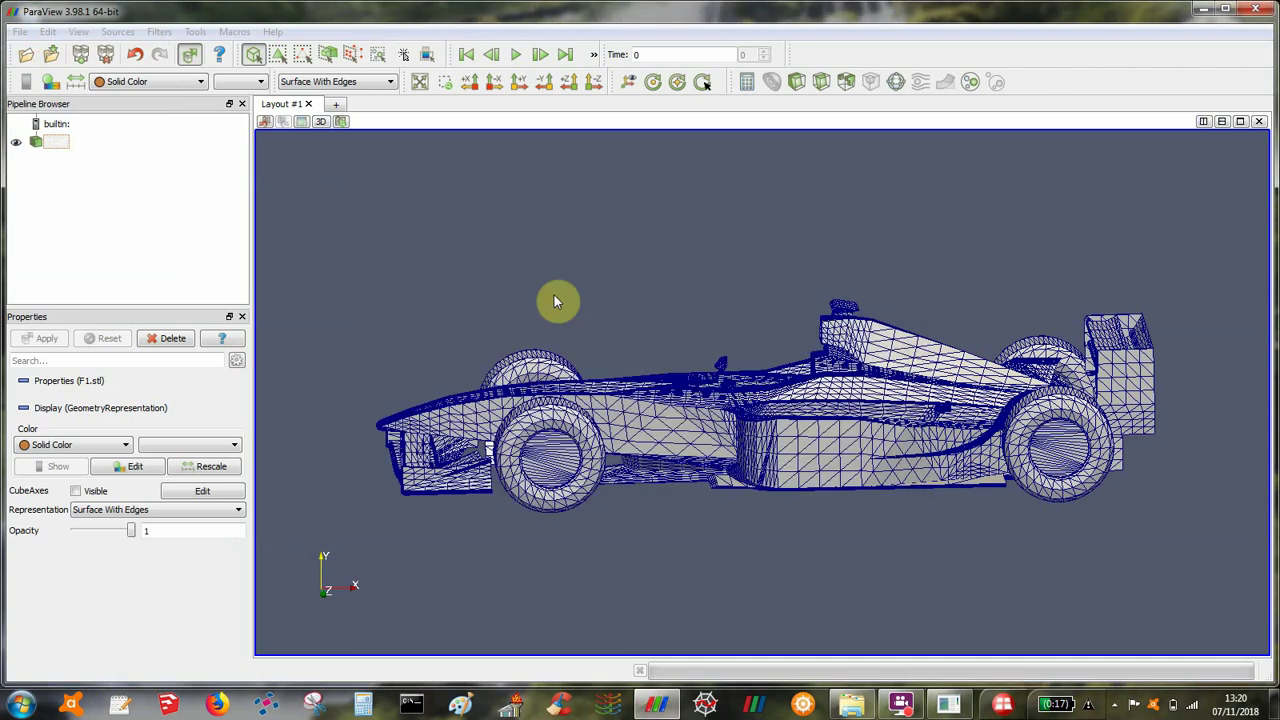
Step: Reset the camera to fit the ufo-cfd.vtk domain outline, then rotate and zoom around the car
click(593, 81)
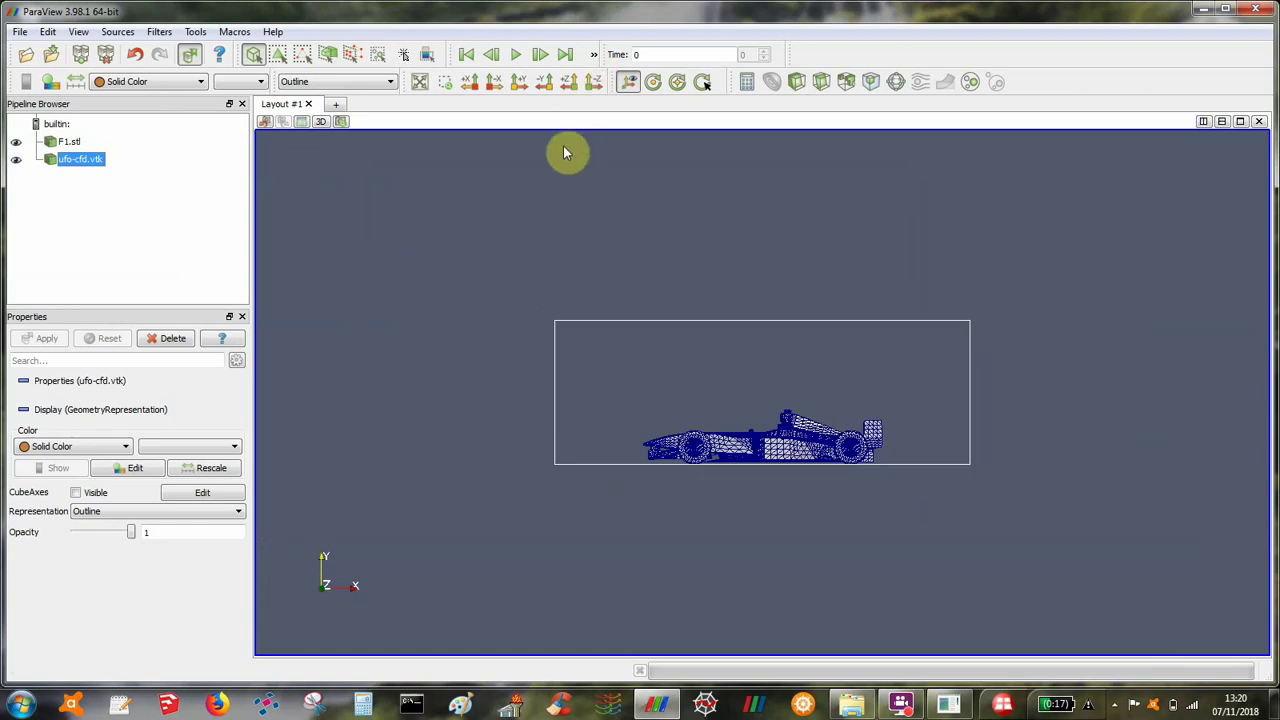
drag(563, 146, 570, 172)
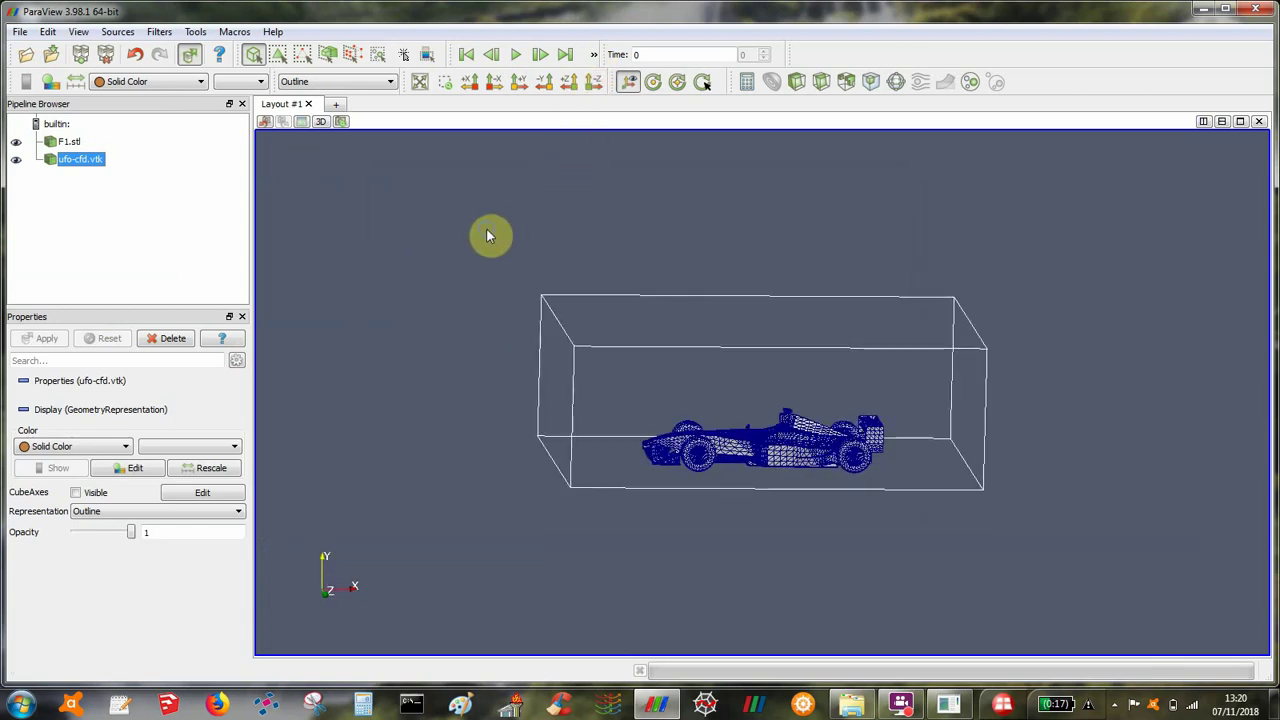
right_drag(489, 234, 465, 379)
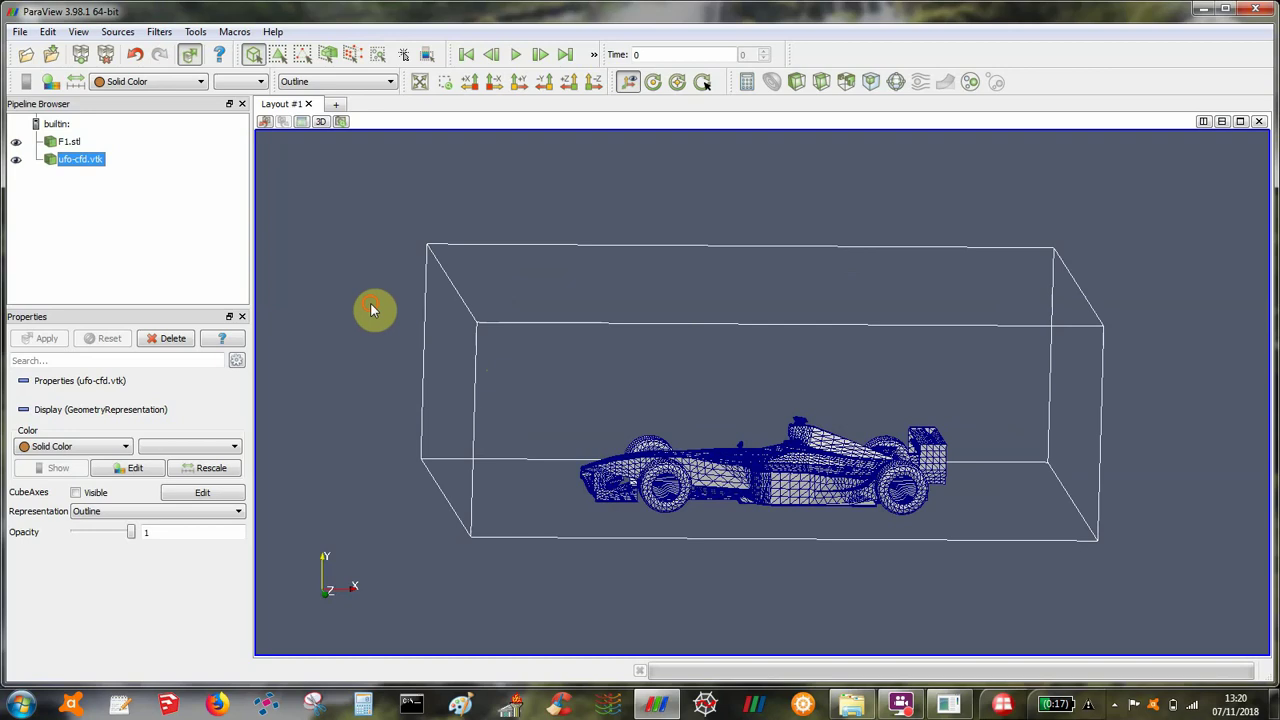
mouse_move(371, 309)
mouse_down()
mouse_move(354, 294)
mouse_move(367, 430)
mouse_move(368, 351)
mouse_move(349, 292)
mouse_move(366, 429)
mouse_move(349, 297)
mouse_up()
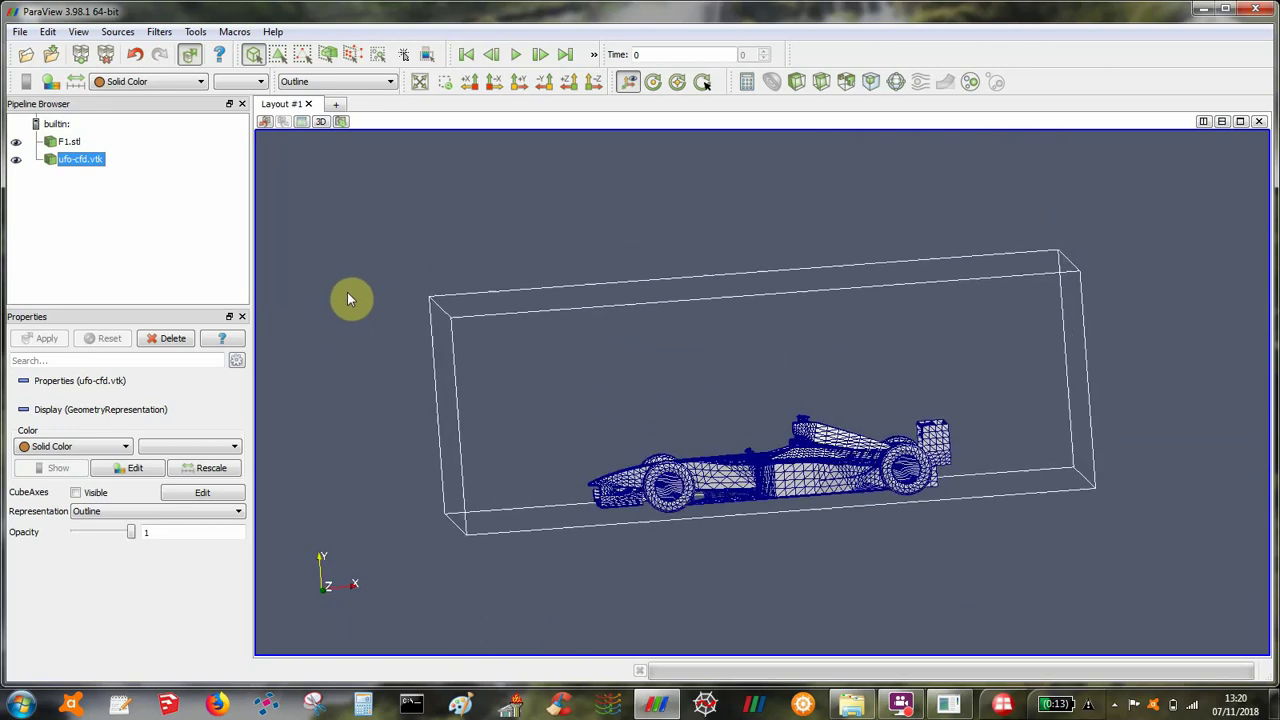
Step: Add a Z-normal slice through ufo-cfd.vtk and colour it by distance
click(821, 83)
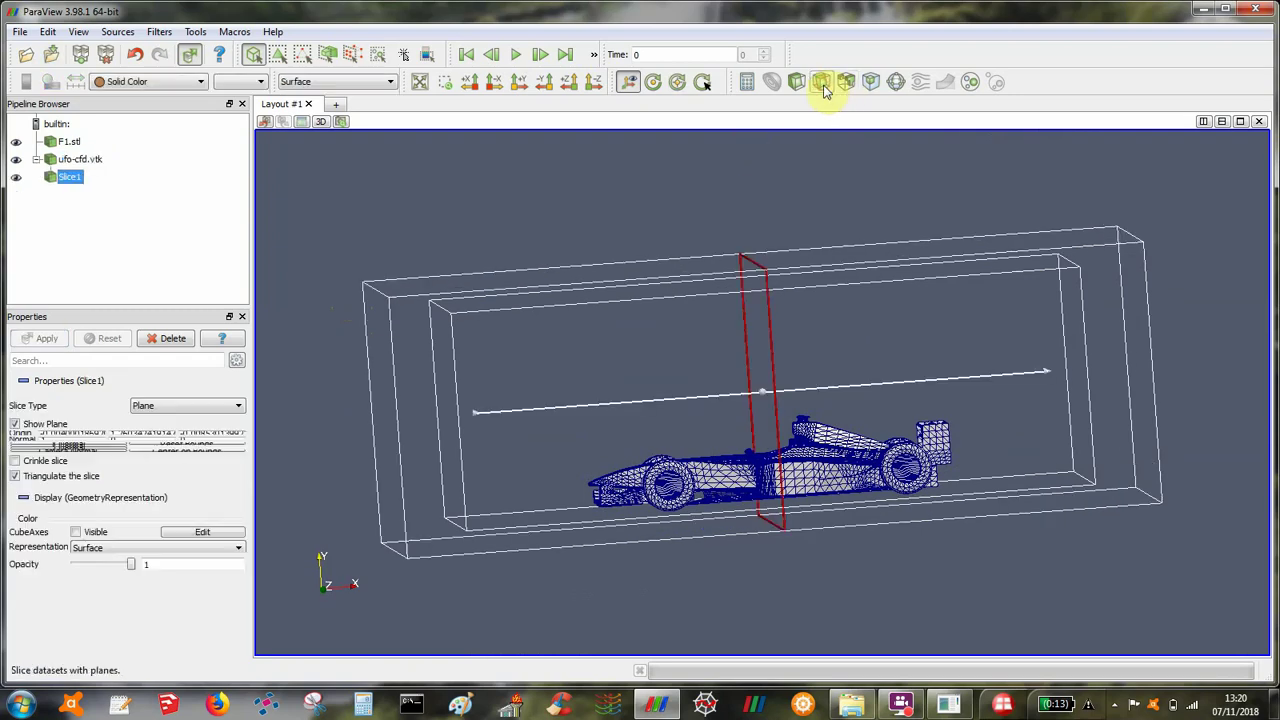
click(66, 516)
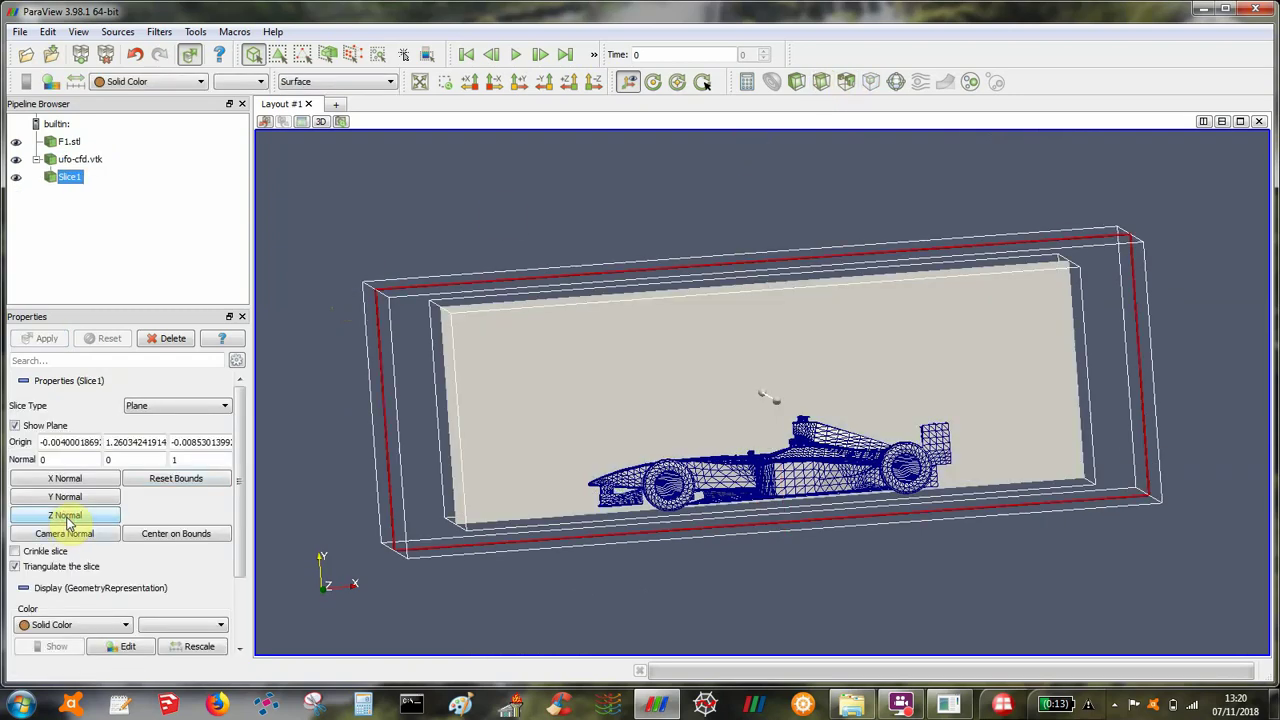
click(137, 82)
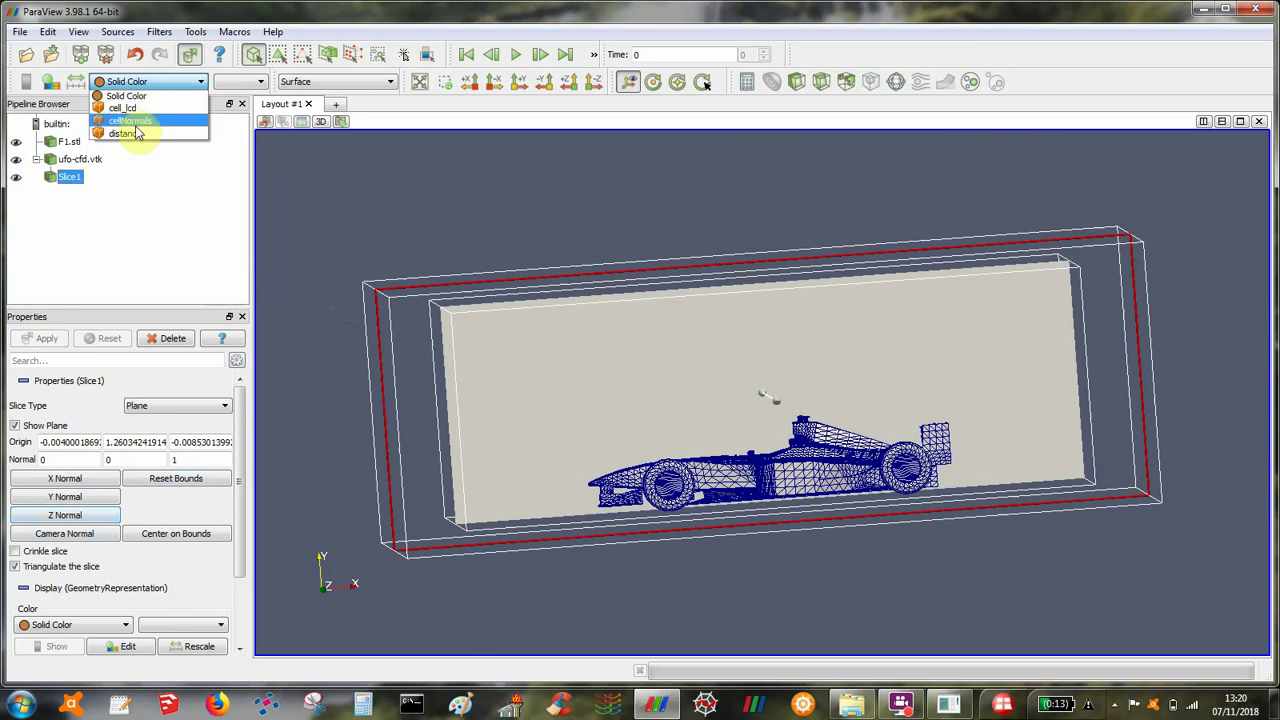
click(133, 133)
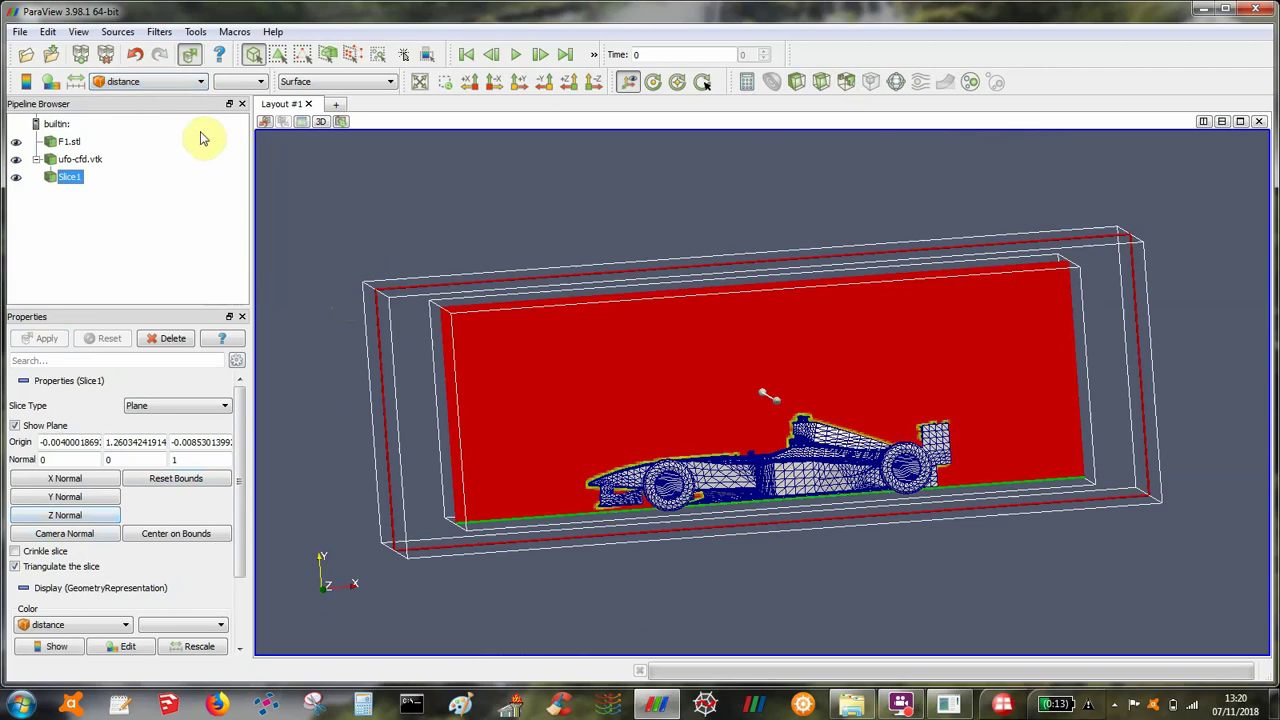
Step: Hide the F1.stl mesh and the plane widget, then view the slice along -Z, zoomed in and slightly tilted
click(16, 142)
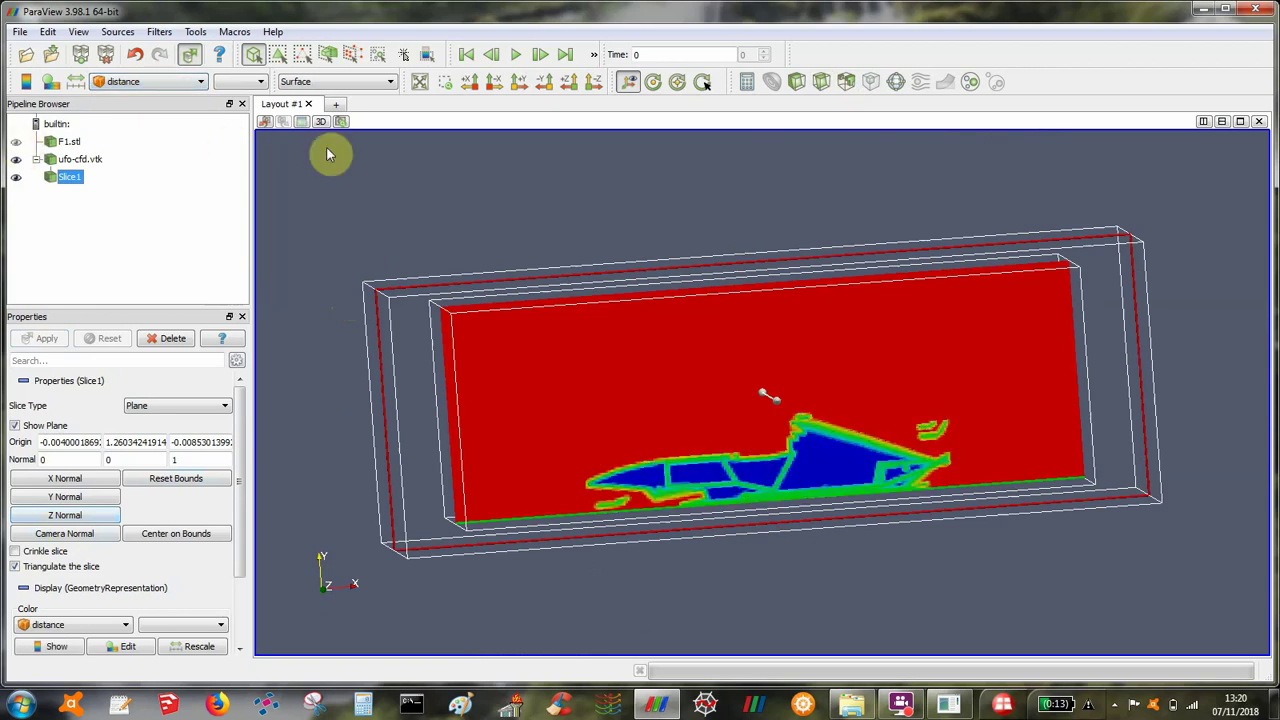
click(593, 81)
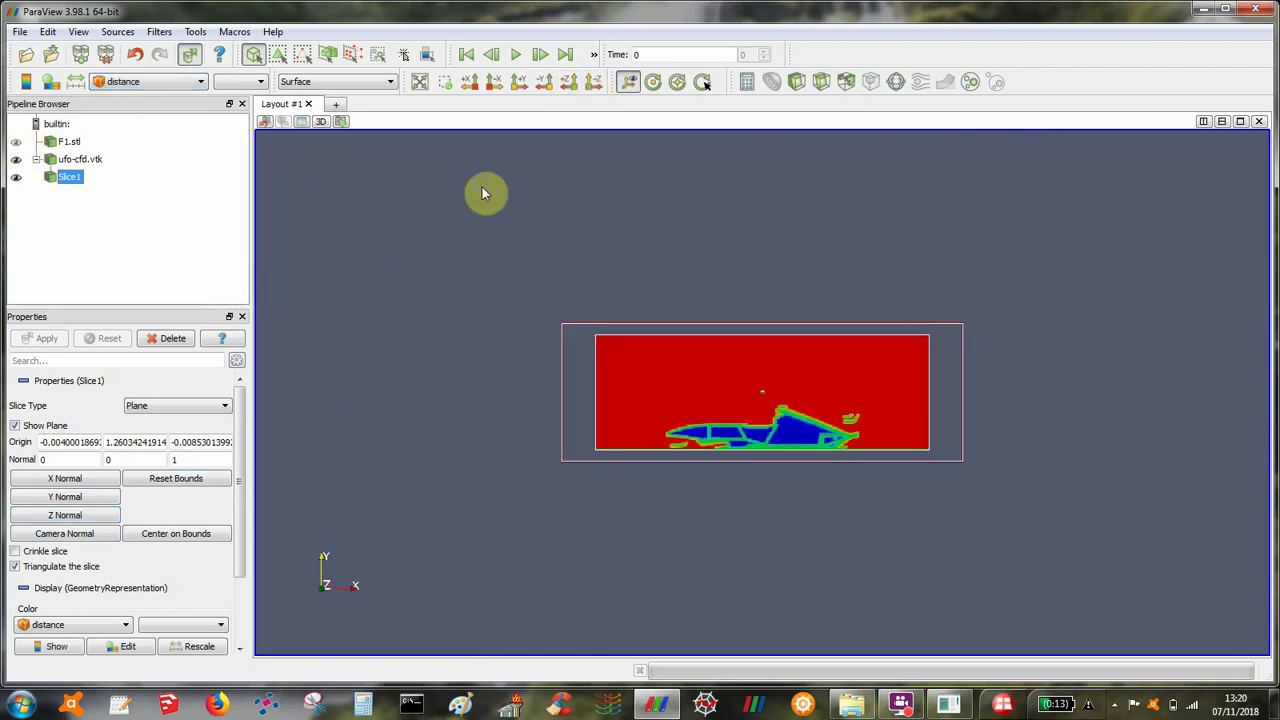
scroll(443, 429, up, 8)
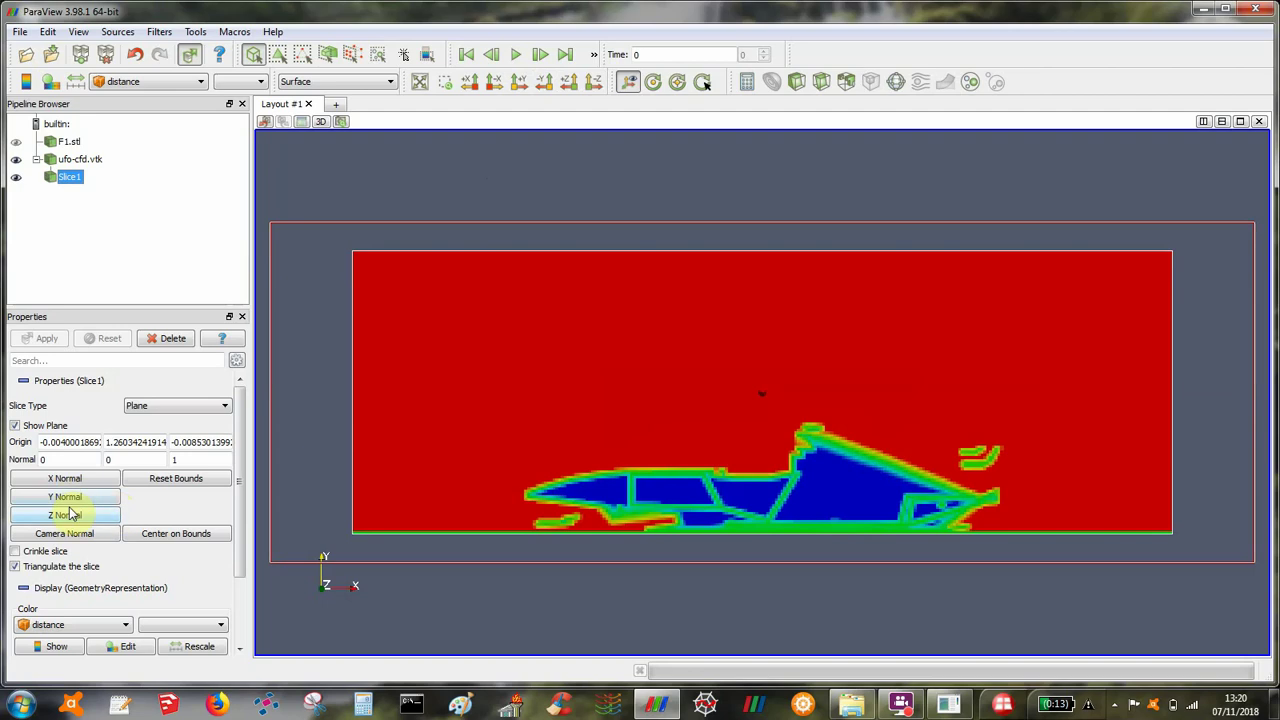
click(32, 425)
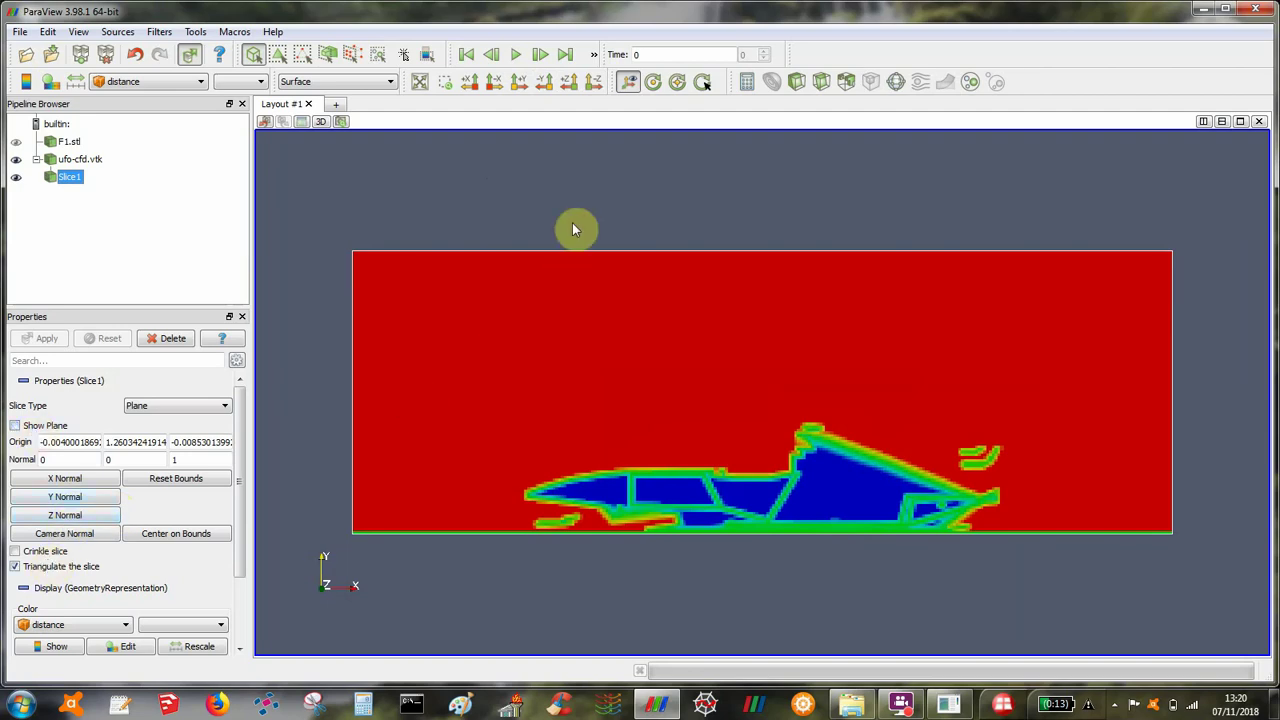
mouse_move(571, 243)
mouse_down()
mouse_move(571, 334)
mouse_move(568, 230)
mouse_up()
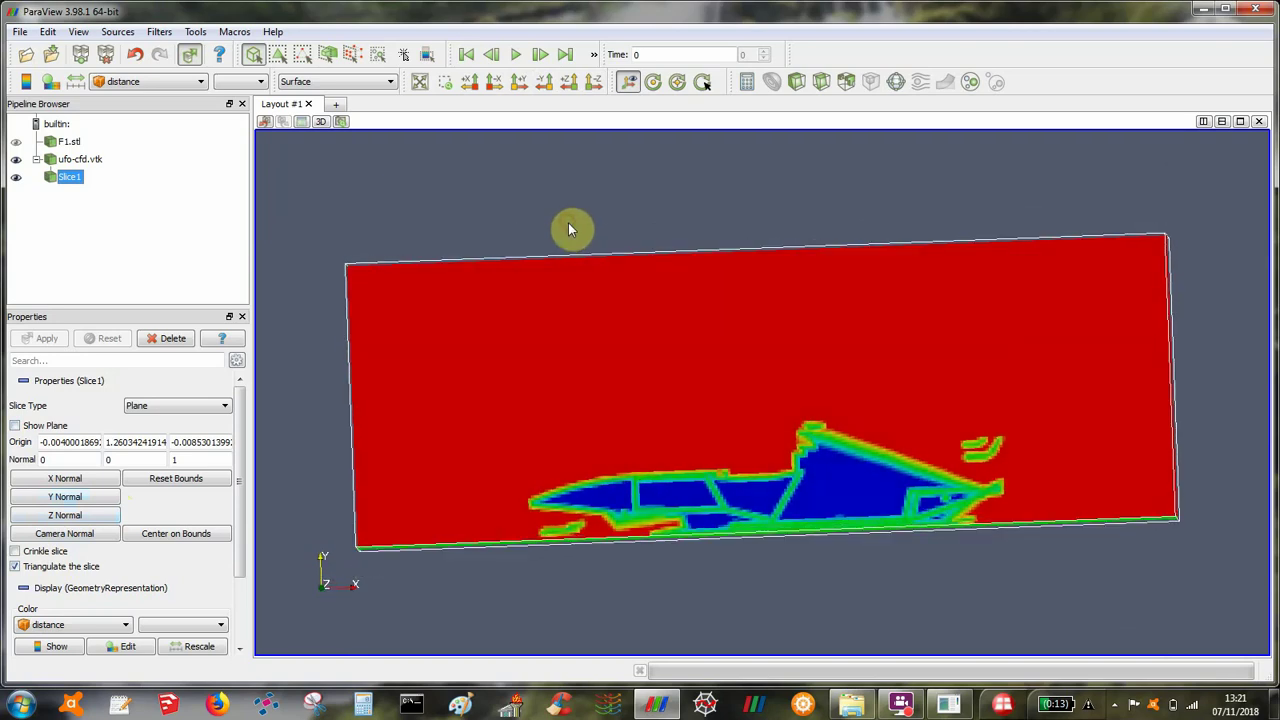
Step: Colour the slice by cell_lcd and zoom in on the car region
click(105, 82)
click(110, 108)
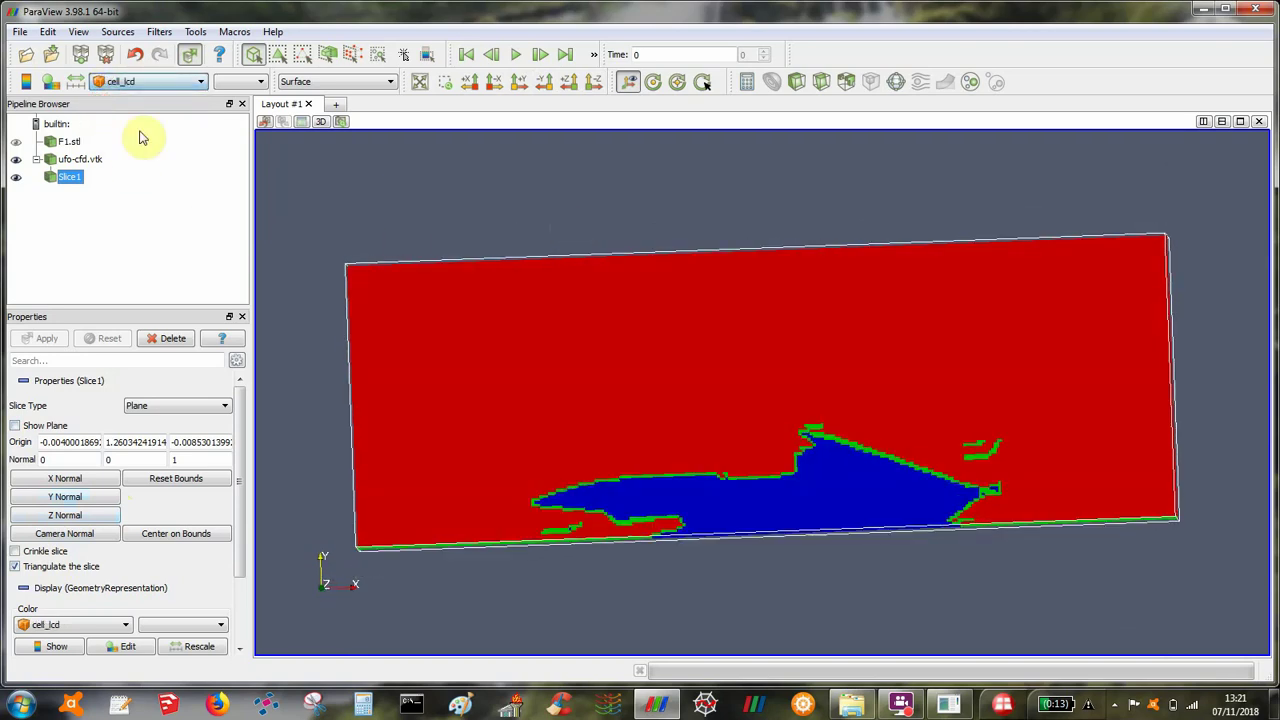
right_drag(380, 208, 344, 349)
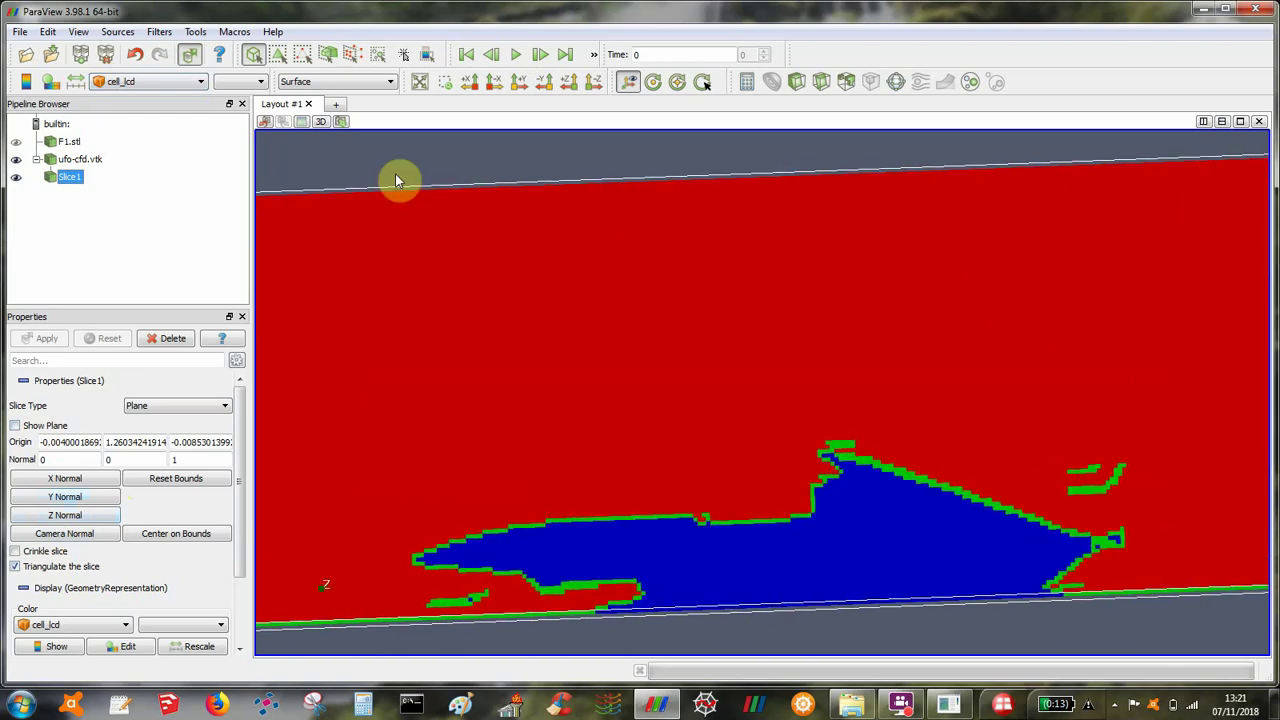
Step: Show the slice as Surface With Edges with triangulation off, so cells appear as quads
click(351, 88)
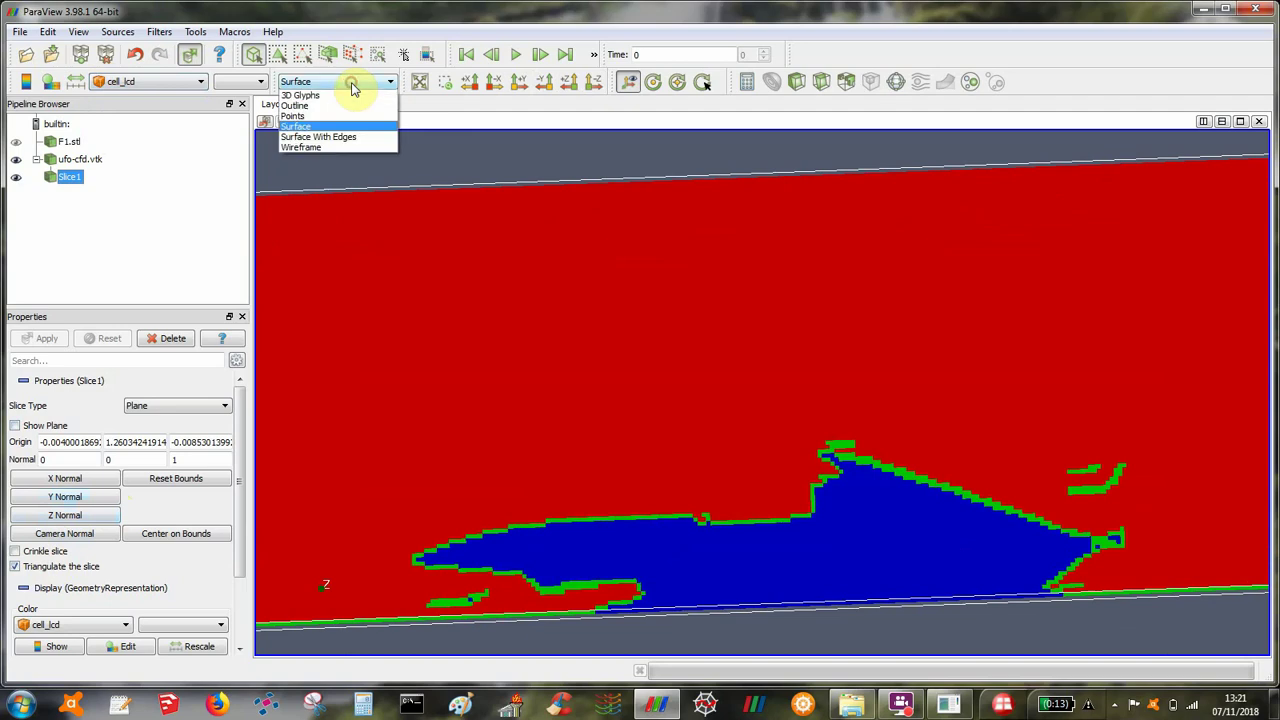
click(335, 143)
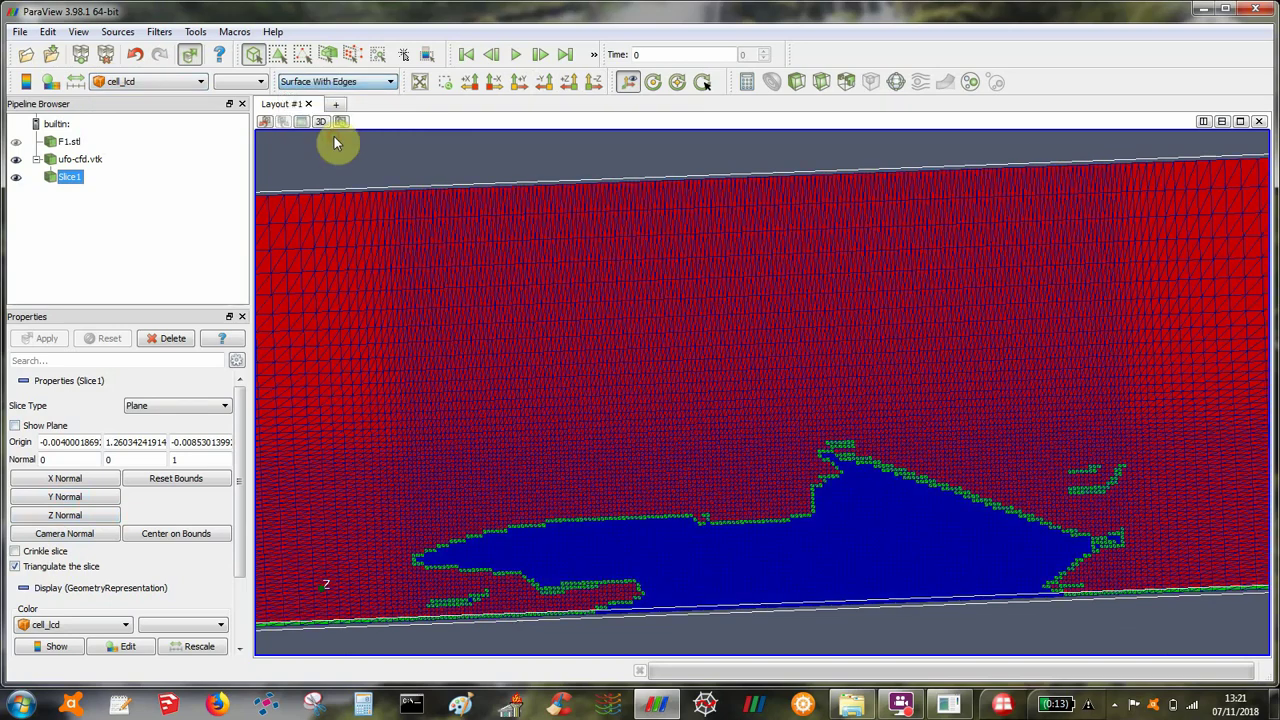
click(26, 568)
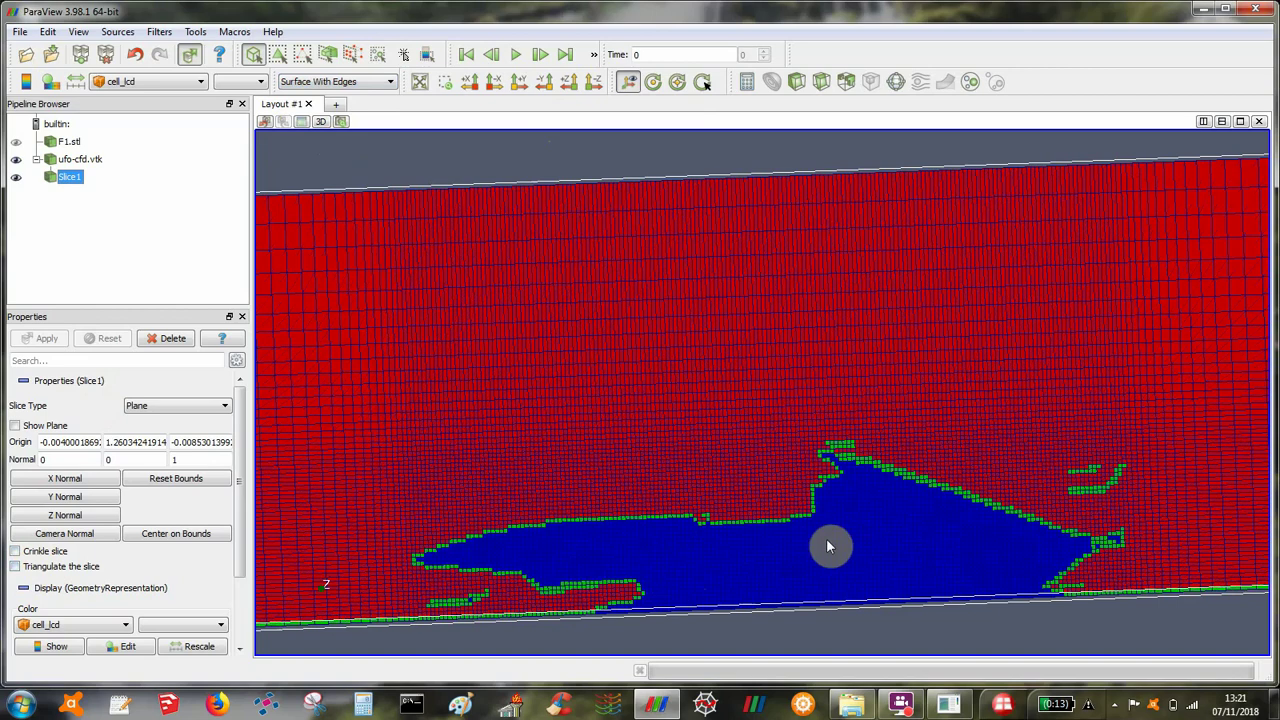
click(693, 491)
Step: Show the cell_lcd colour legend and delete Slice1 from the pipeline
click(27, 84)
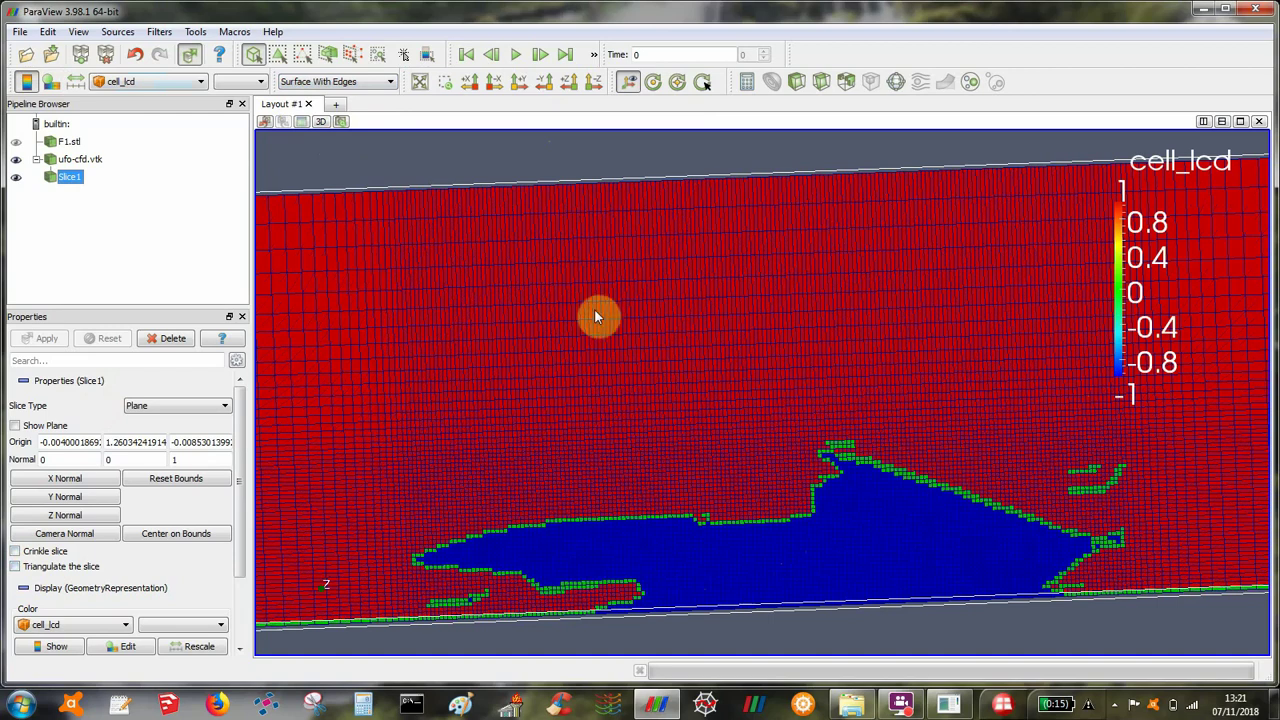
click(169, 340)
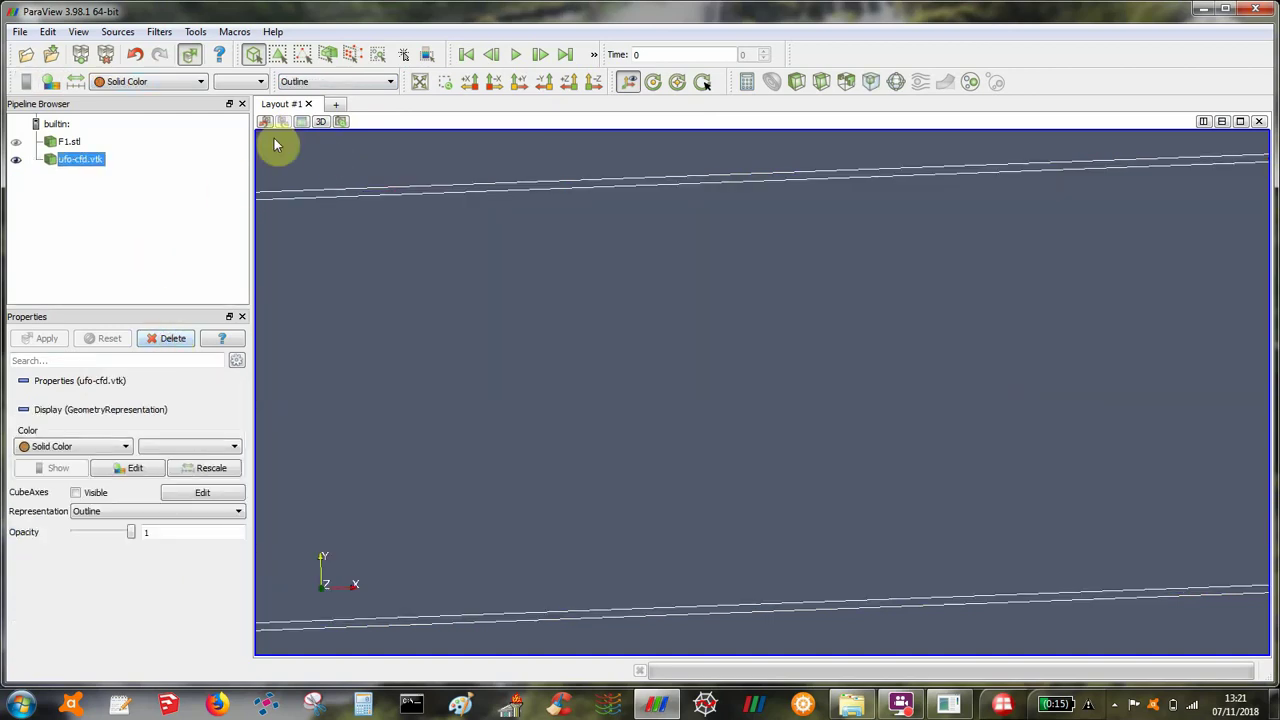
click(159, 40)
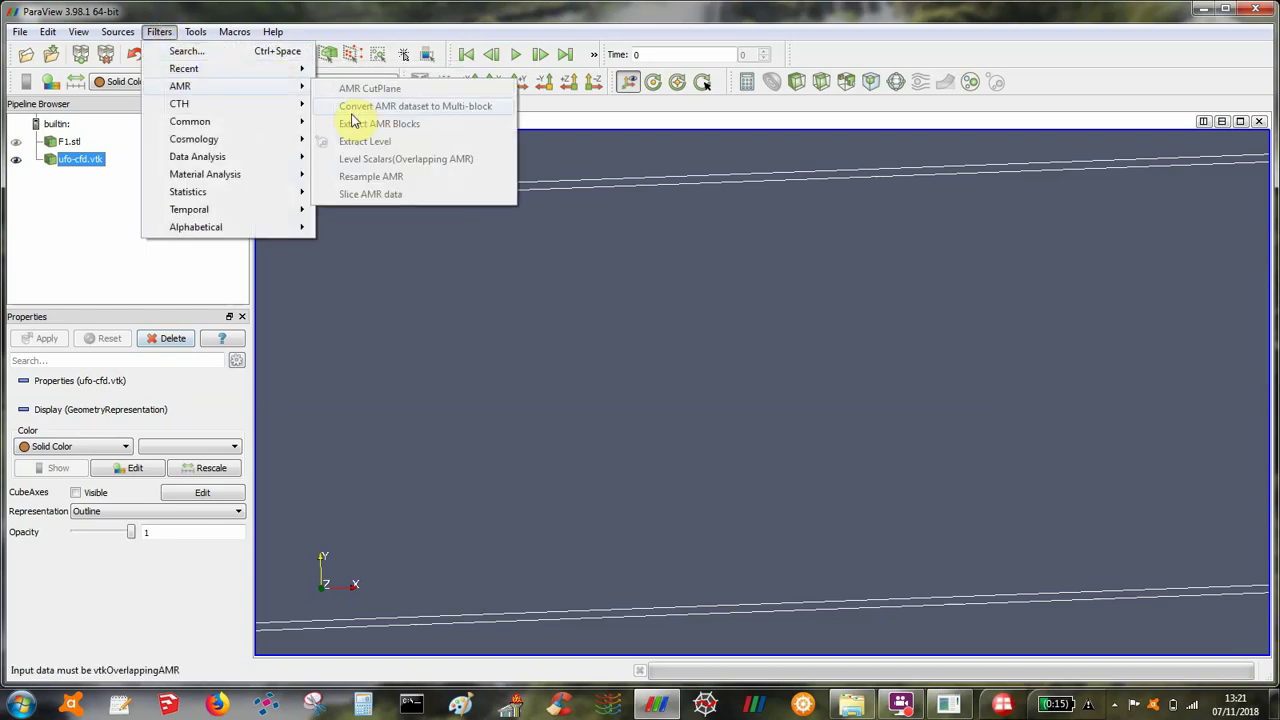
Step: Add a Cell Data to Point Data filter and a Contour on distance
click(336, 122)
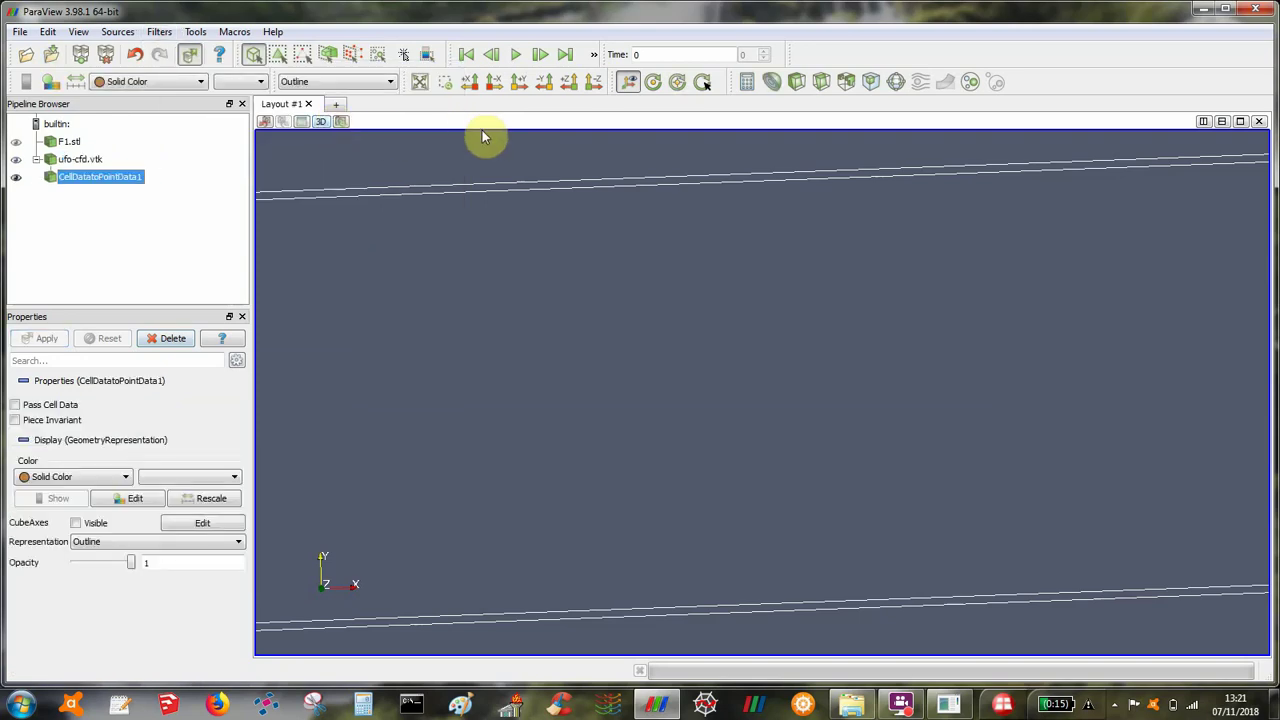
click(159, 31)
mouse_move(206, 73)
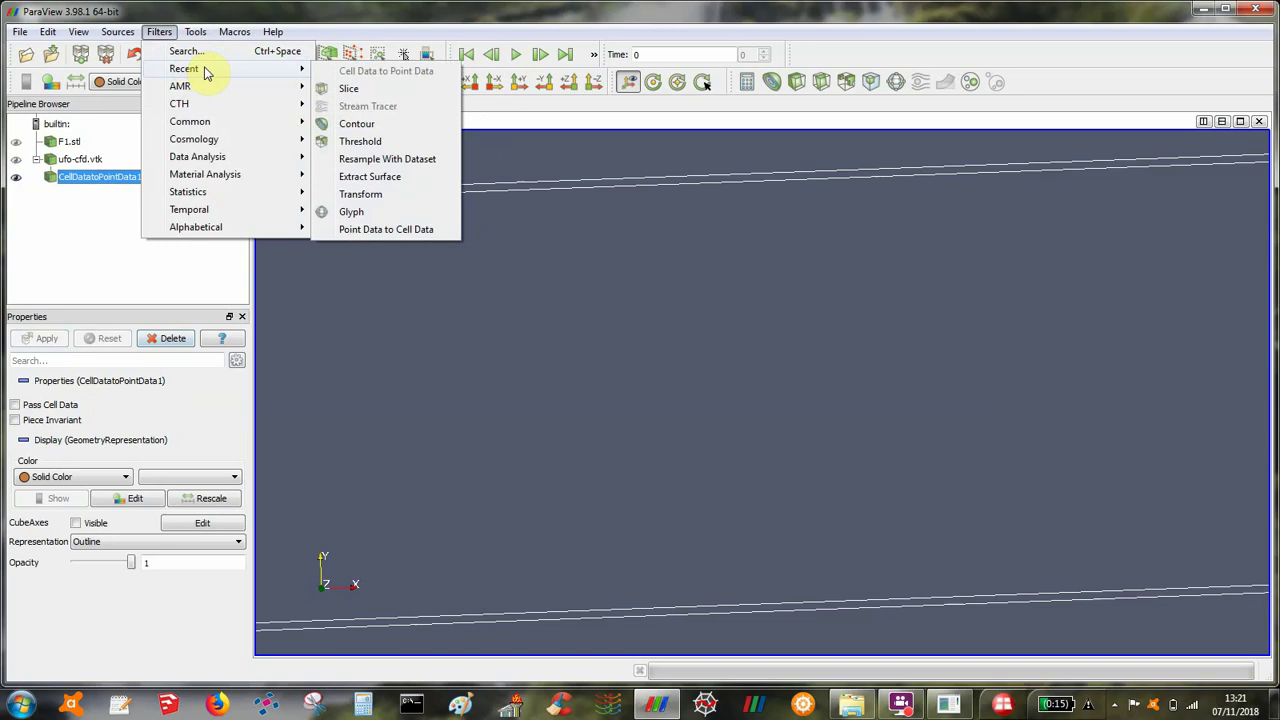
click(772, 82)
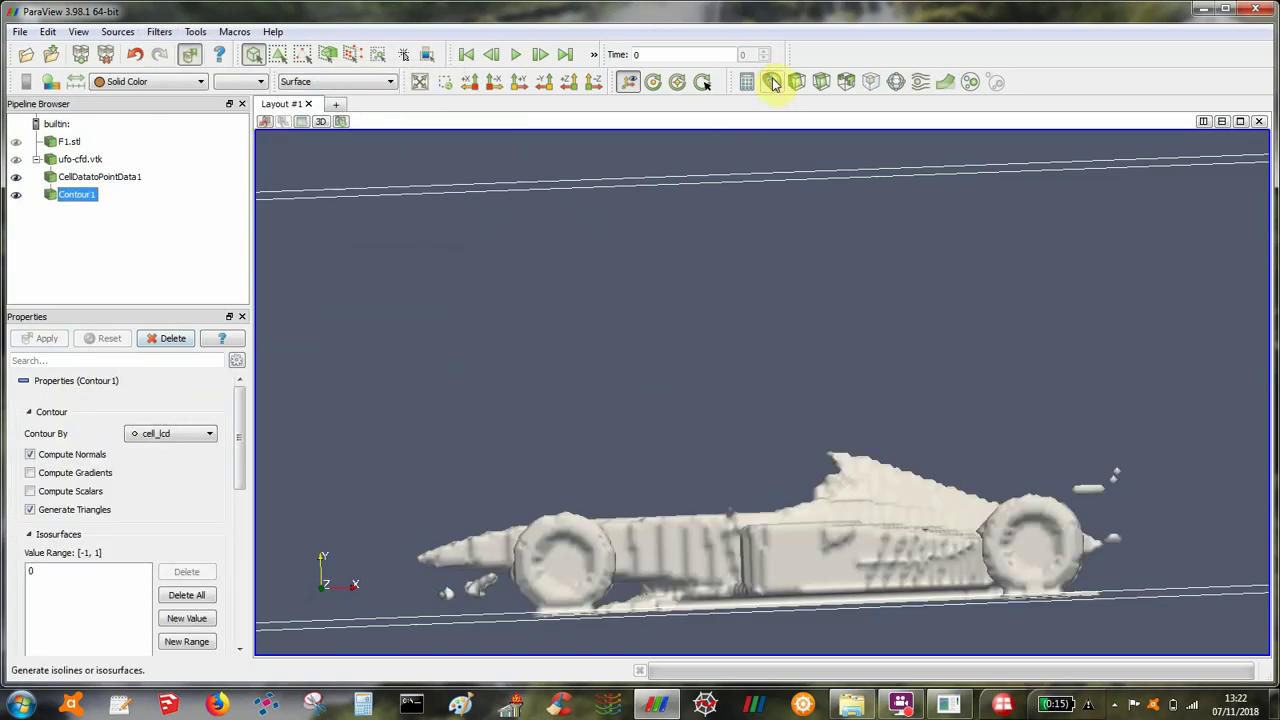
click(148, 433)
click(145, 458)
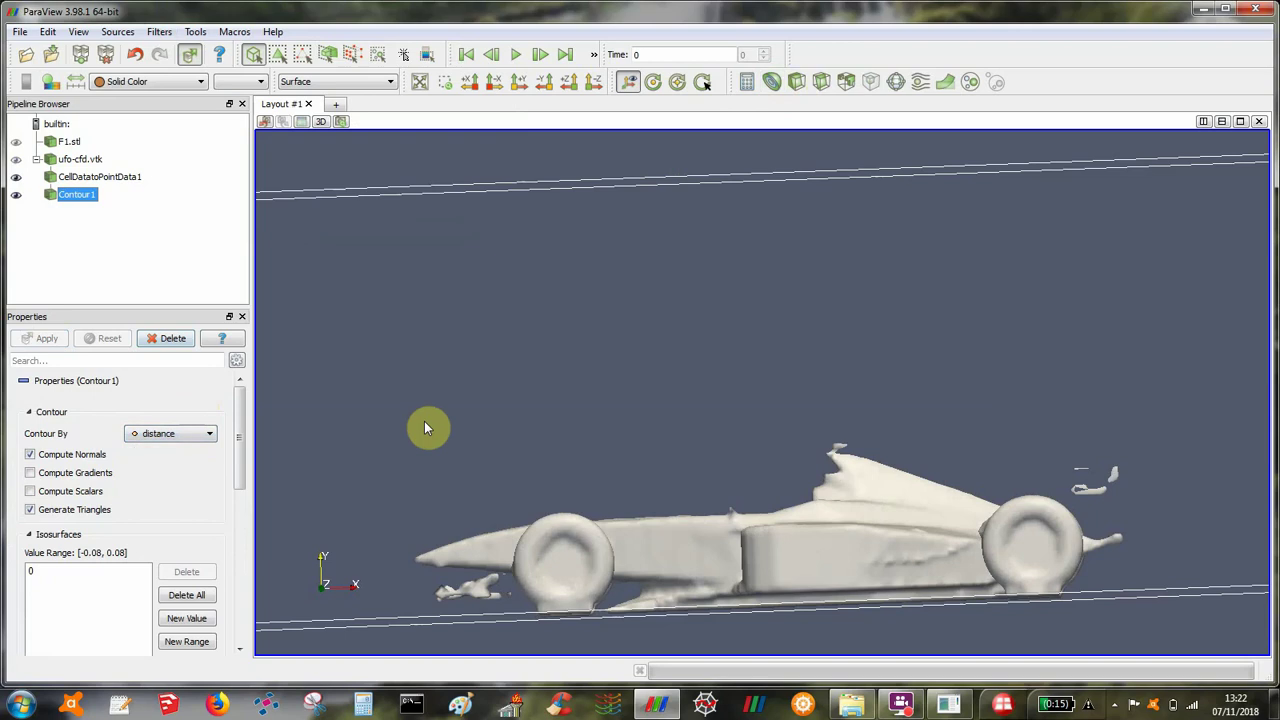
Step: Orbit and zoom around the car's distance contour at isovalue 0, starting to edit that value
drag(426, 426, 449, 403)
right_drag(448, 558, 526, 243)
drag(354, 346, 494, 349)
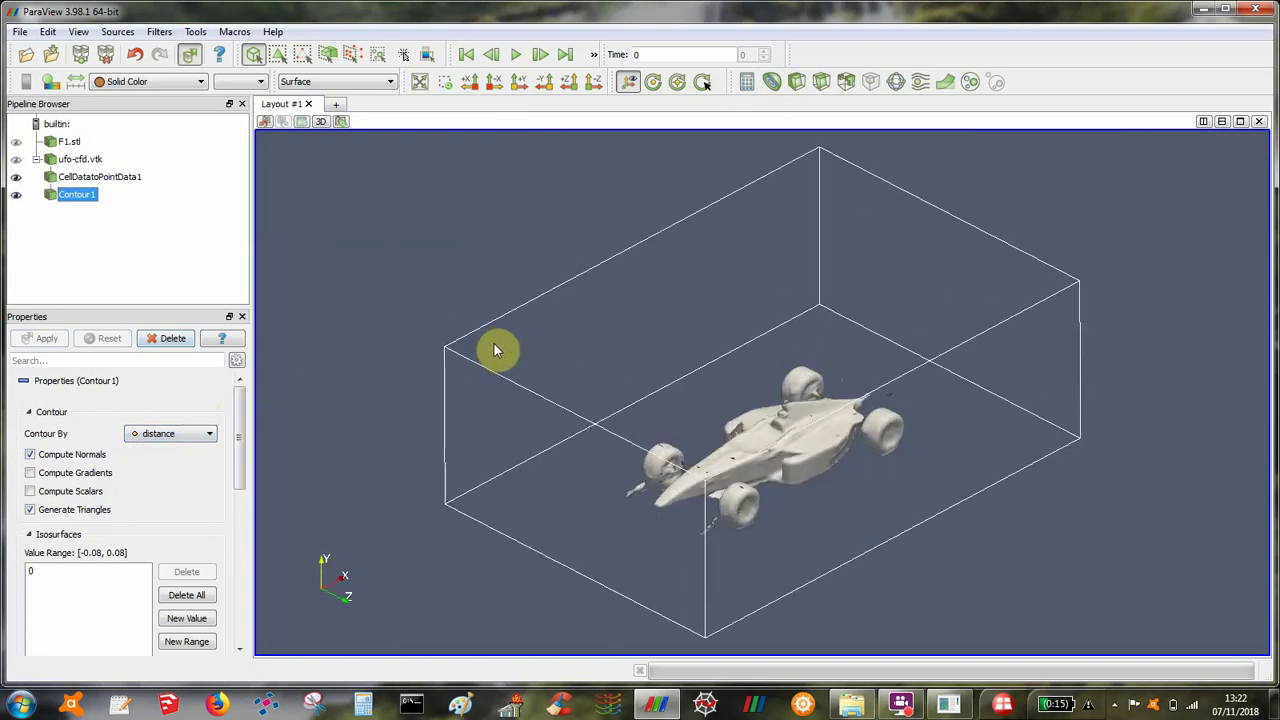
right_drag(637, 243, 578, 380)
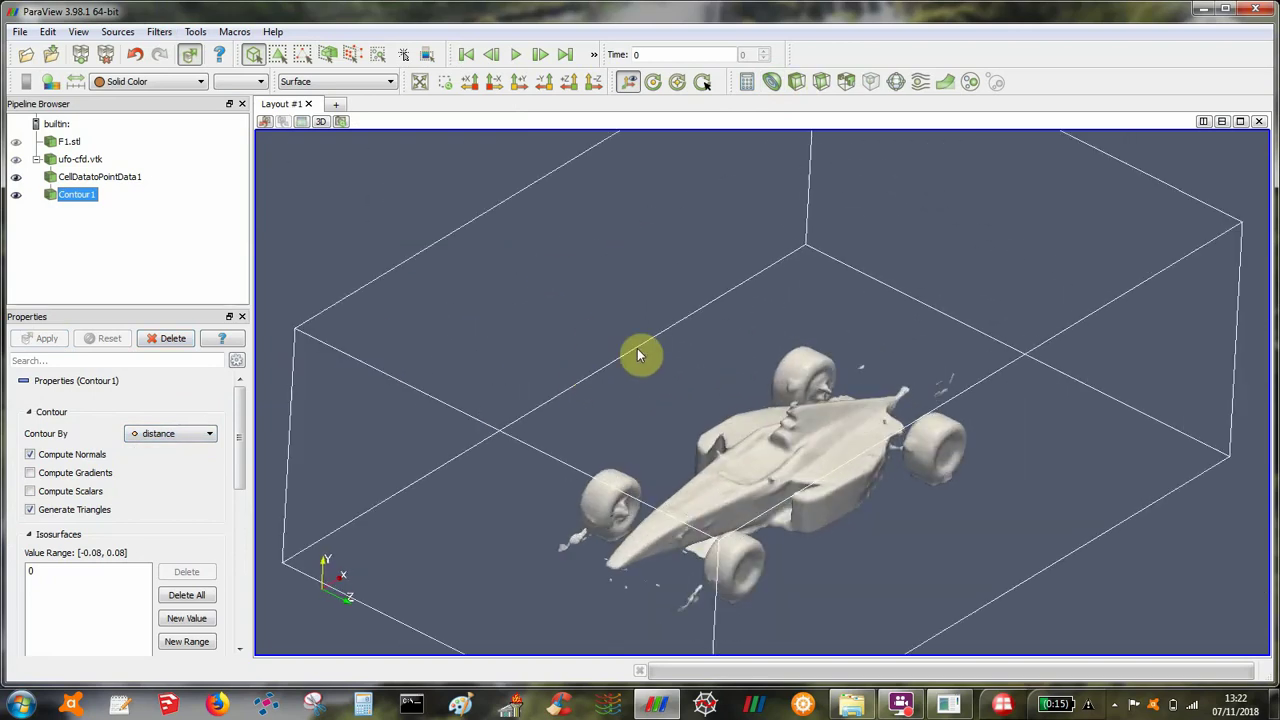
double_click(48, 572)
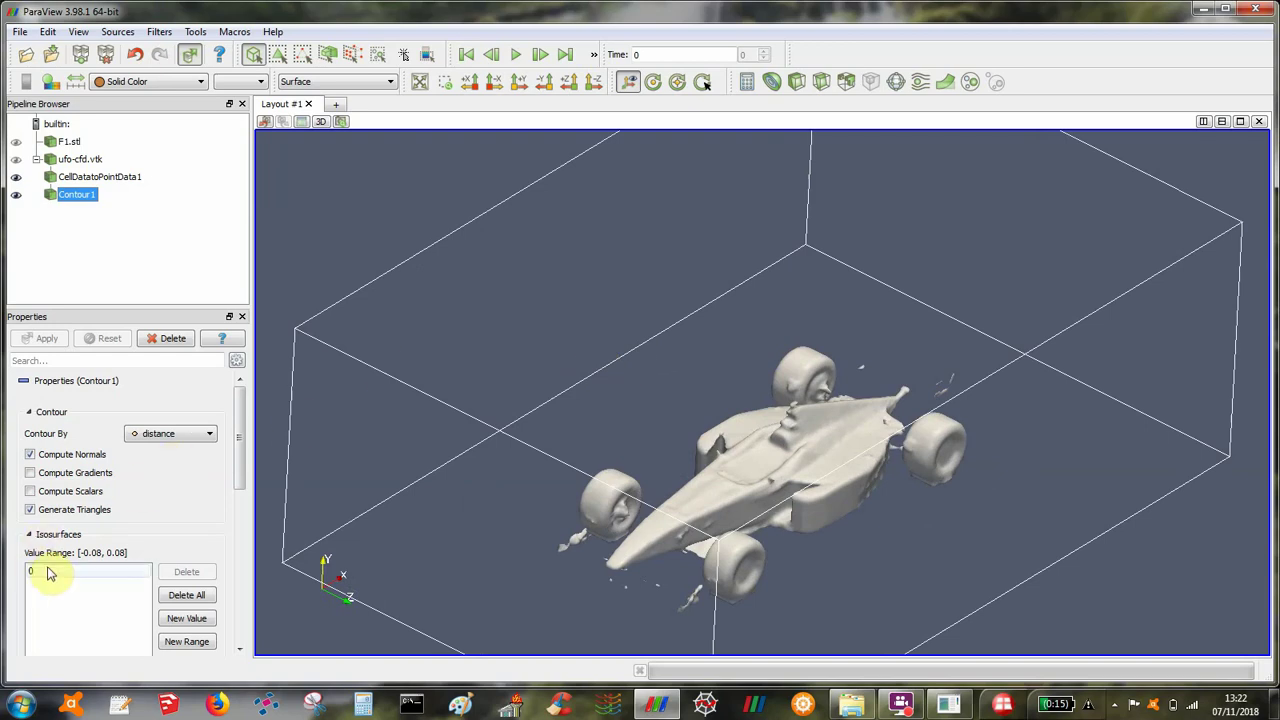
drag(374, 491, 506, 434)
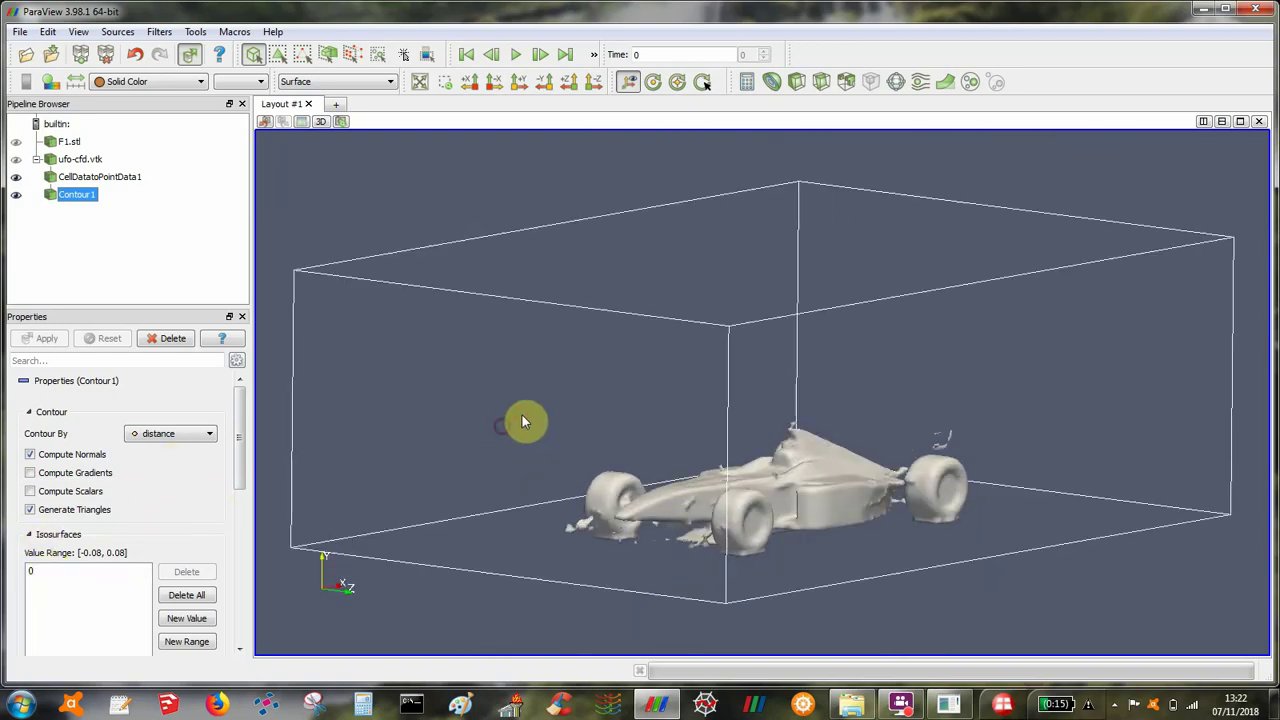
right_drag(526, 420, 380, 526)
drag(380, 526, 237, 489)
Step: Change Contour1's isosurface value to 0.05
click(34, 580)
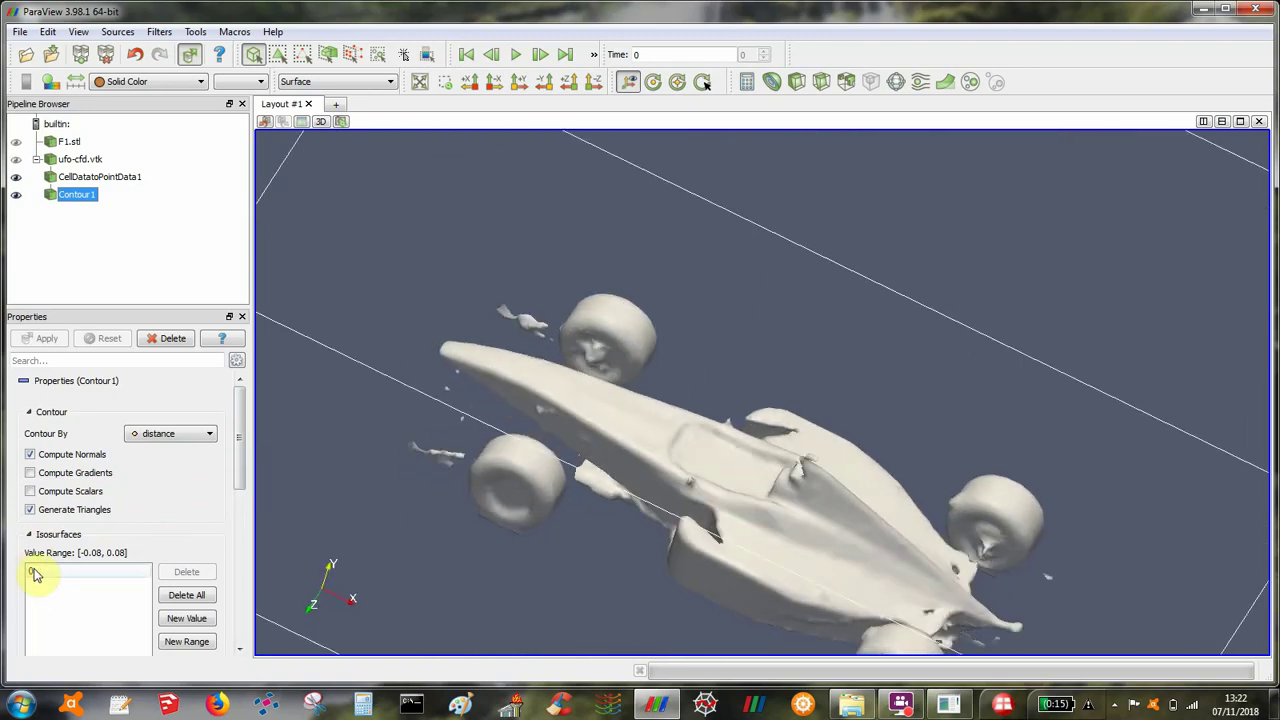
double_click(35, 571)
text(0.)
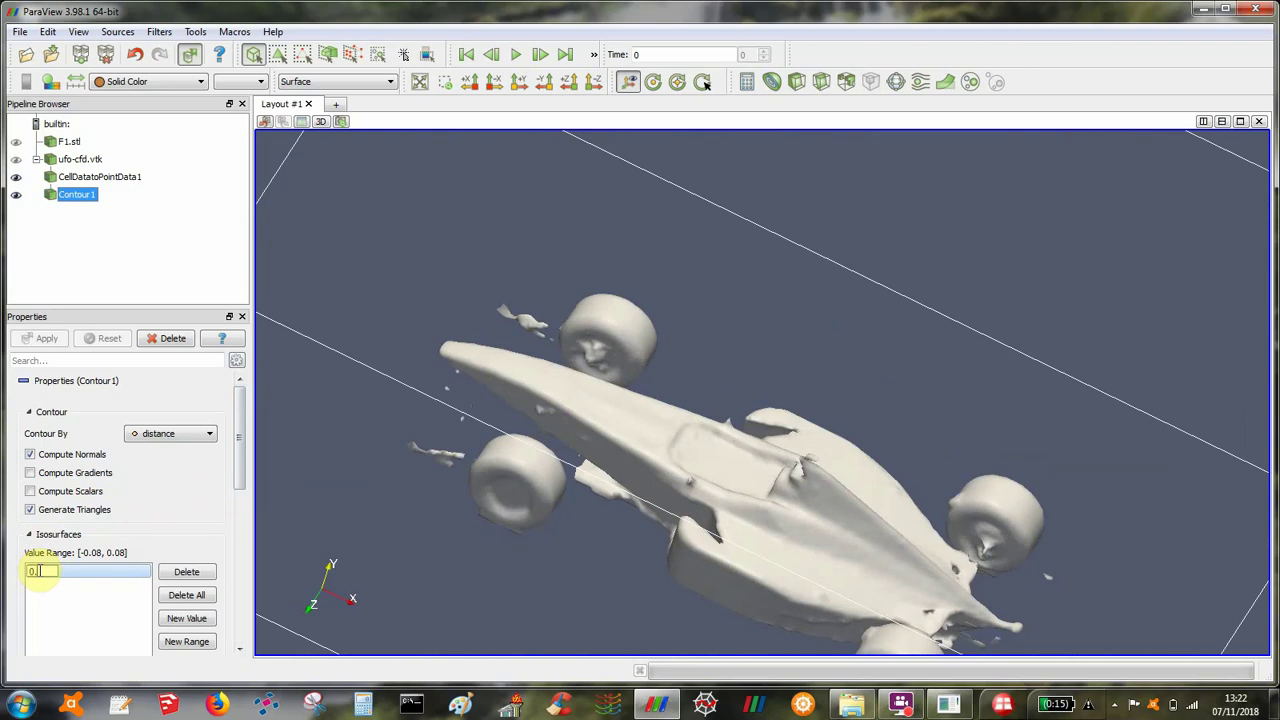
text(05)
key(Return)
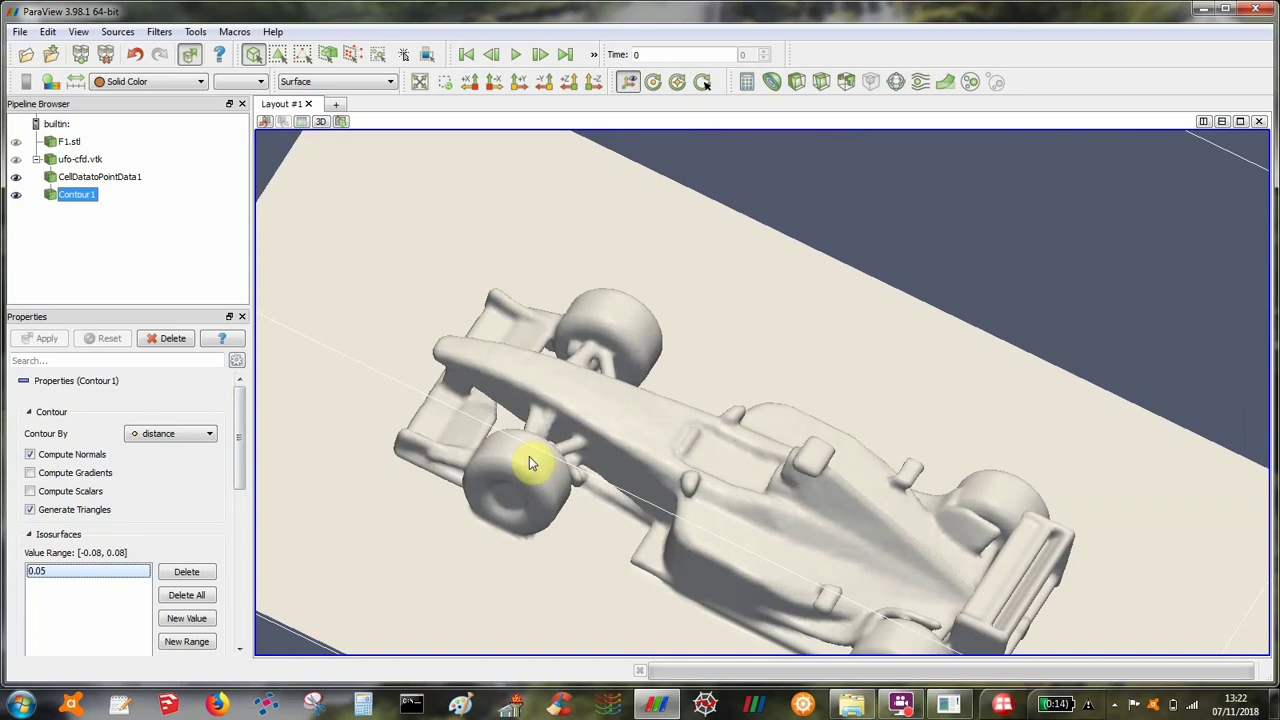
Step: Zoom out to a side view of the whole car, then bring UFO-CFD forward
drag(529, 456, 646, 397)
right_drag(646, 397, 596, 556)
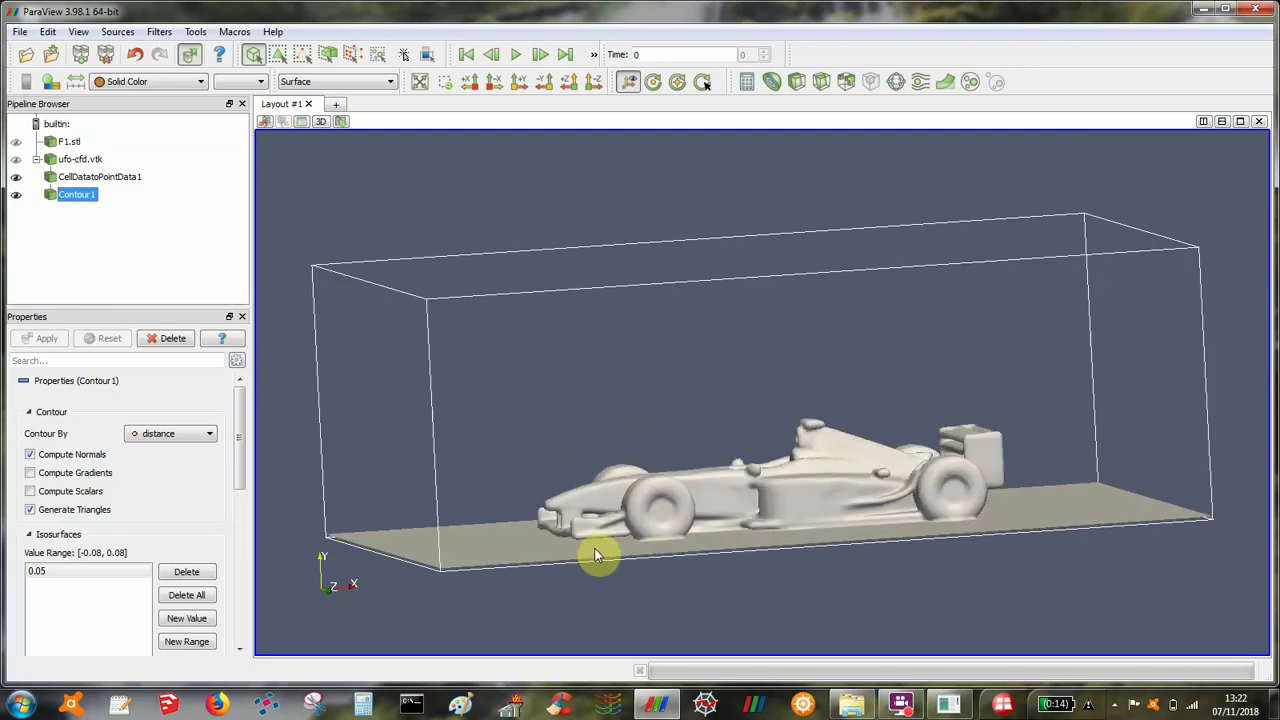
click(947, 705)
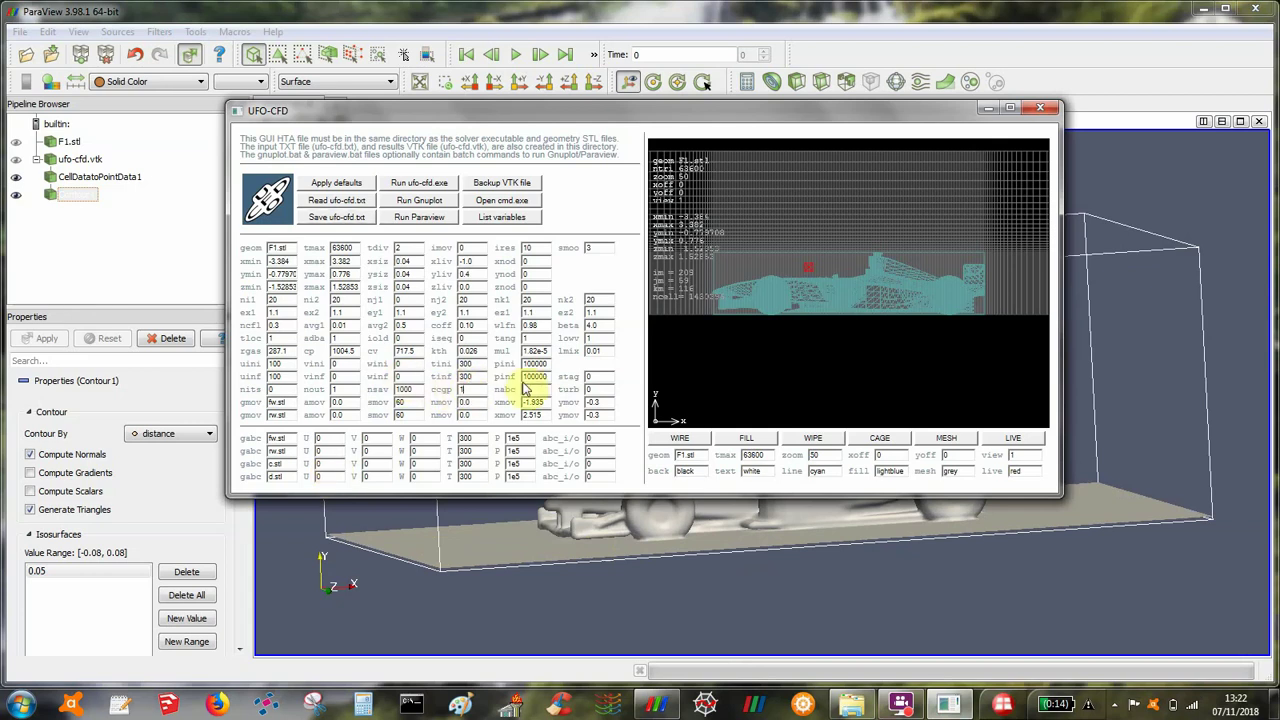
Step: Return to the UFO-CFD form and set nits to 100
click(318, 220)
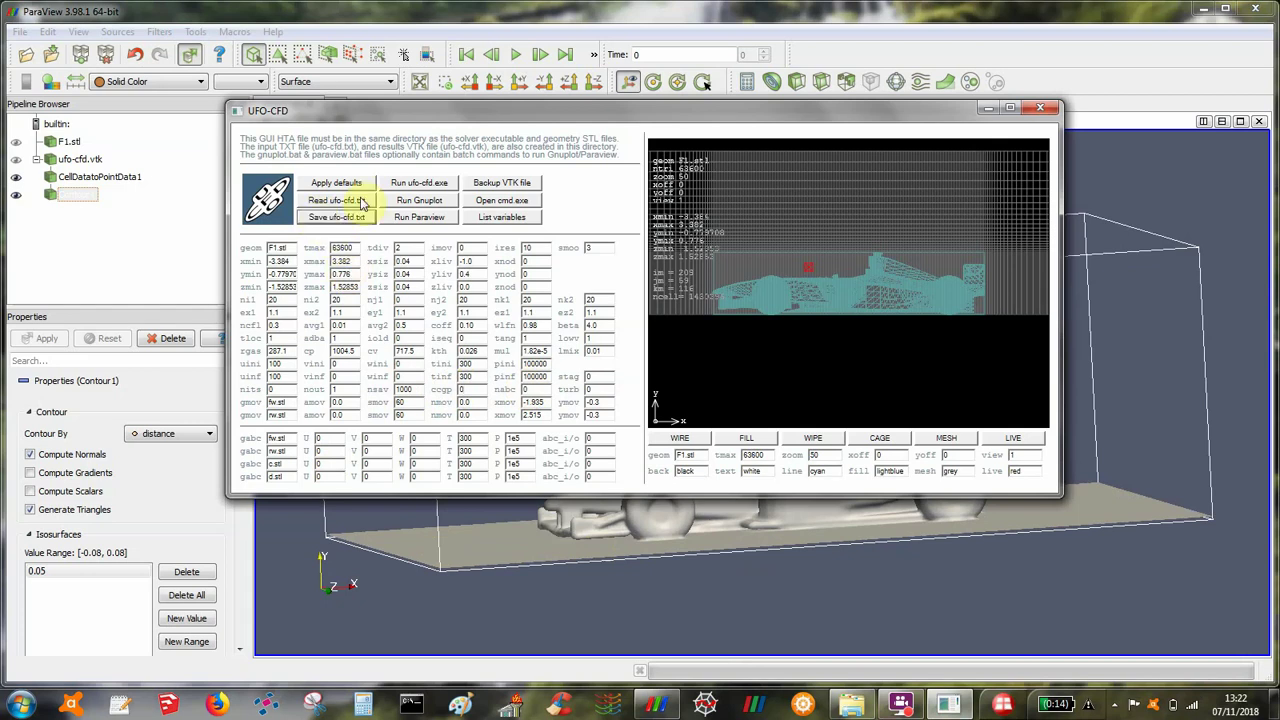
click(985, 108)
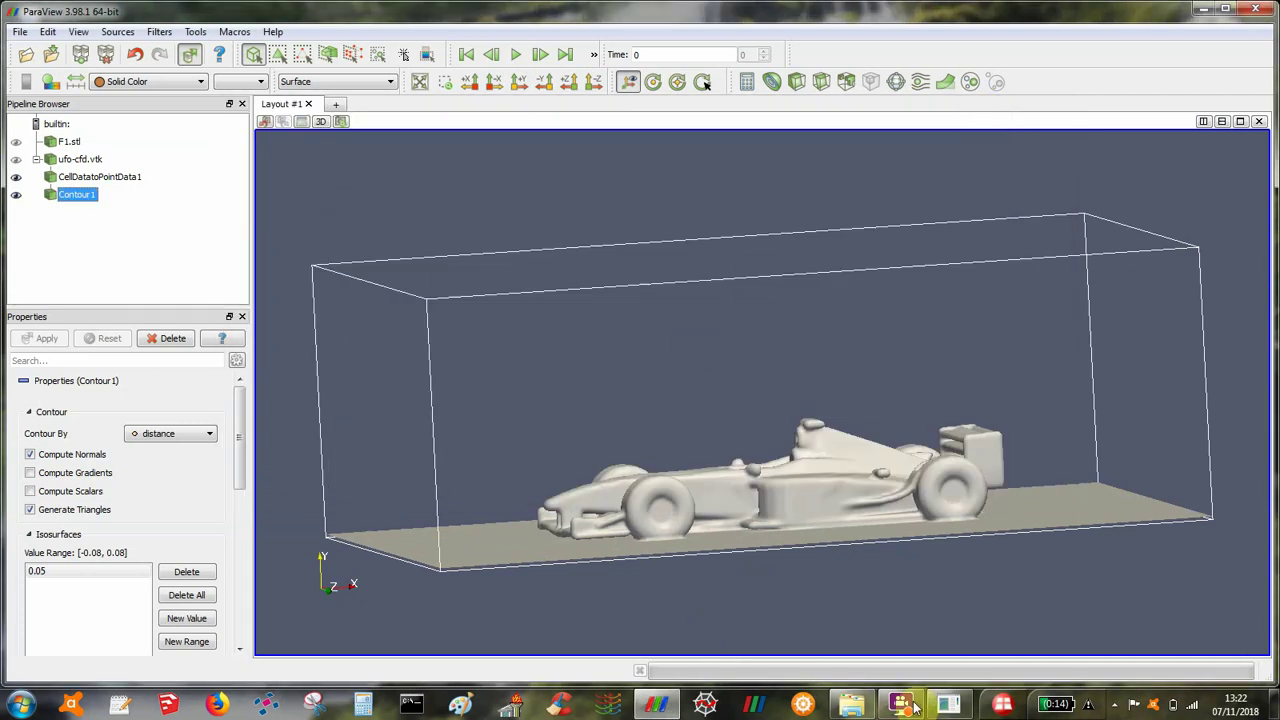
click(950, 706)
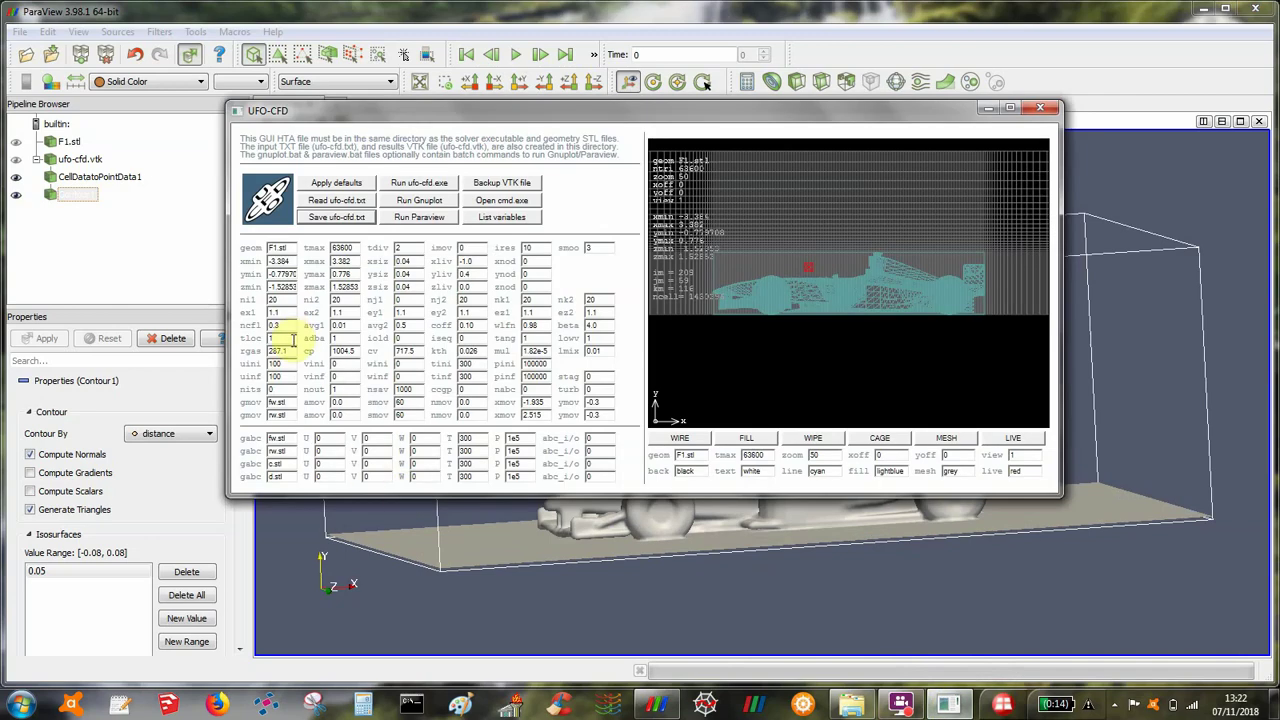
double_click(273, 389)
text(100)
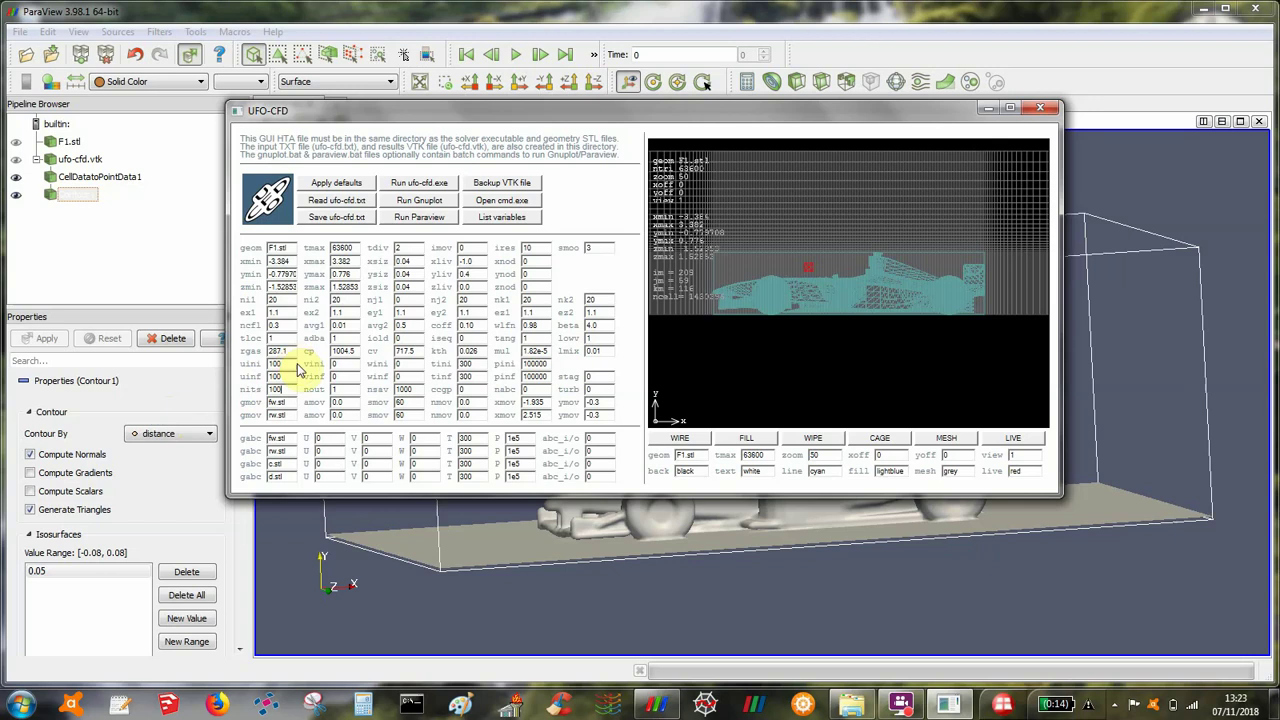
Step: Set uini and uinf to 30 and nsav to 100, then save ufo-cfd.txt
double_click(290, 363)
drag(290, 363, 253, 365)
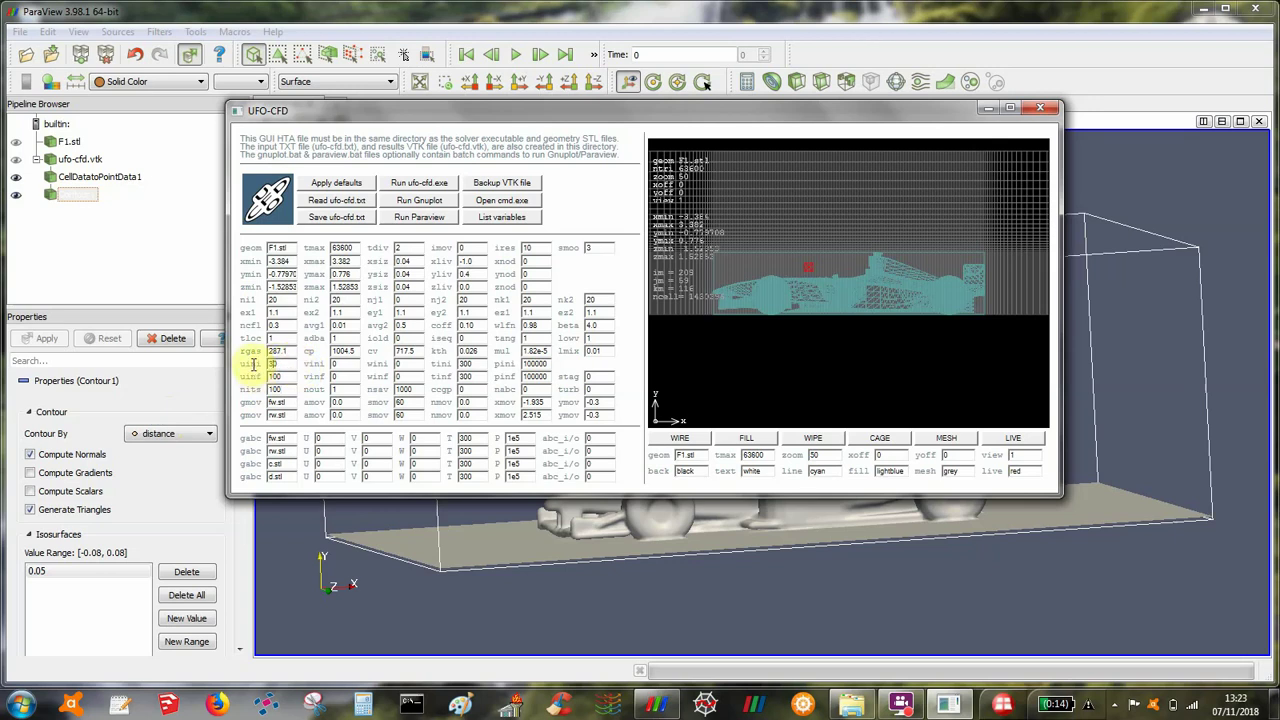
double_click(276, 376)
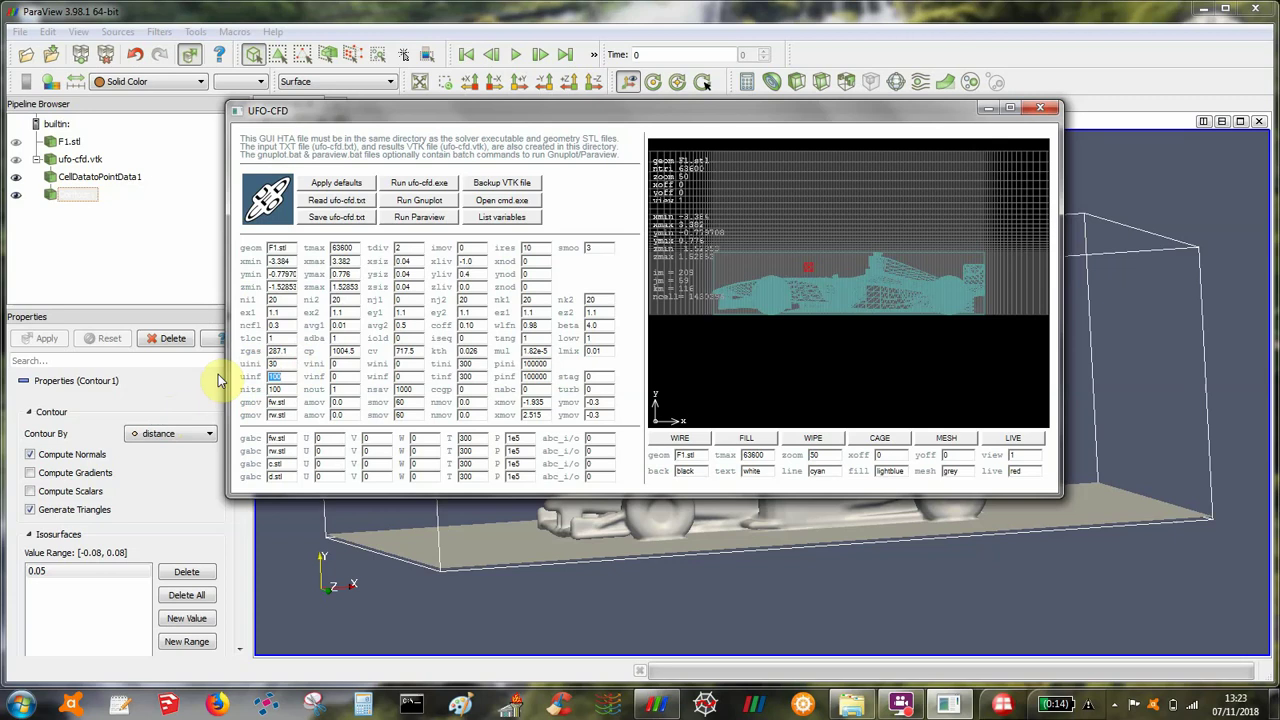
click(286, 360)
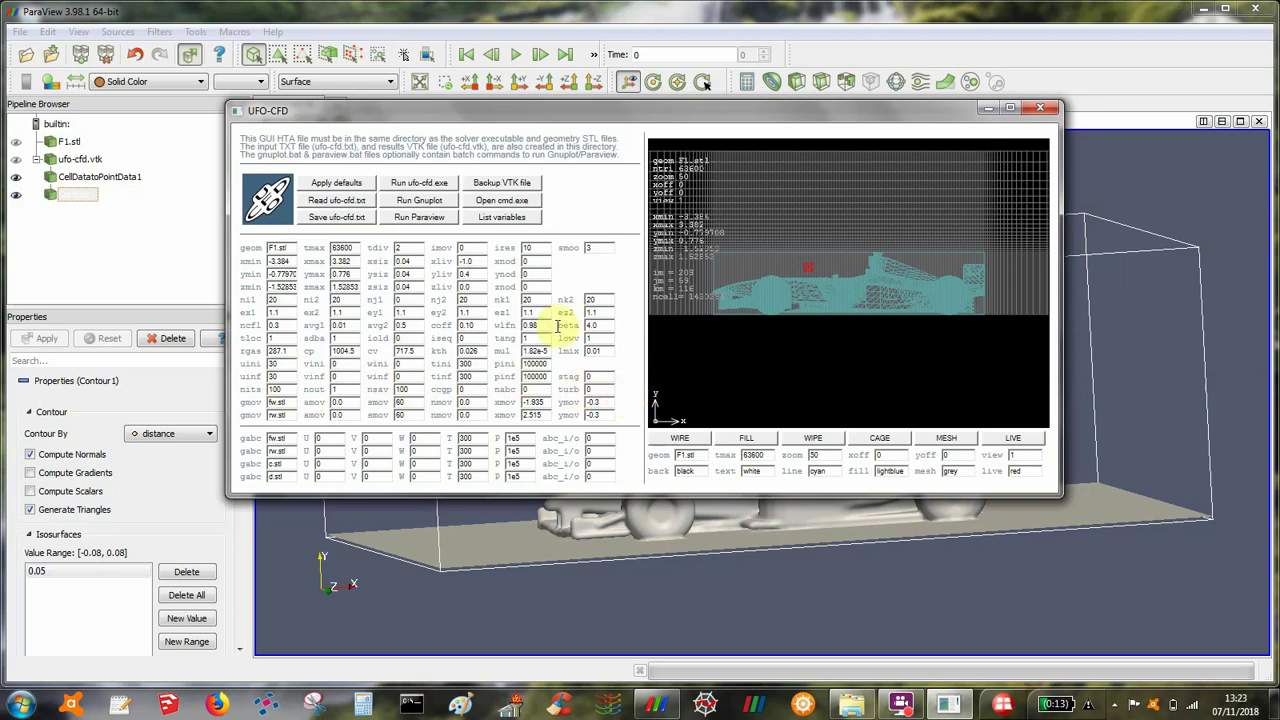
click(337, 216)
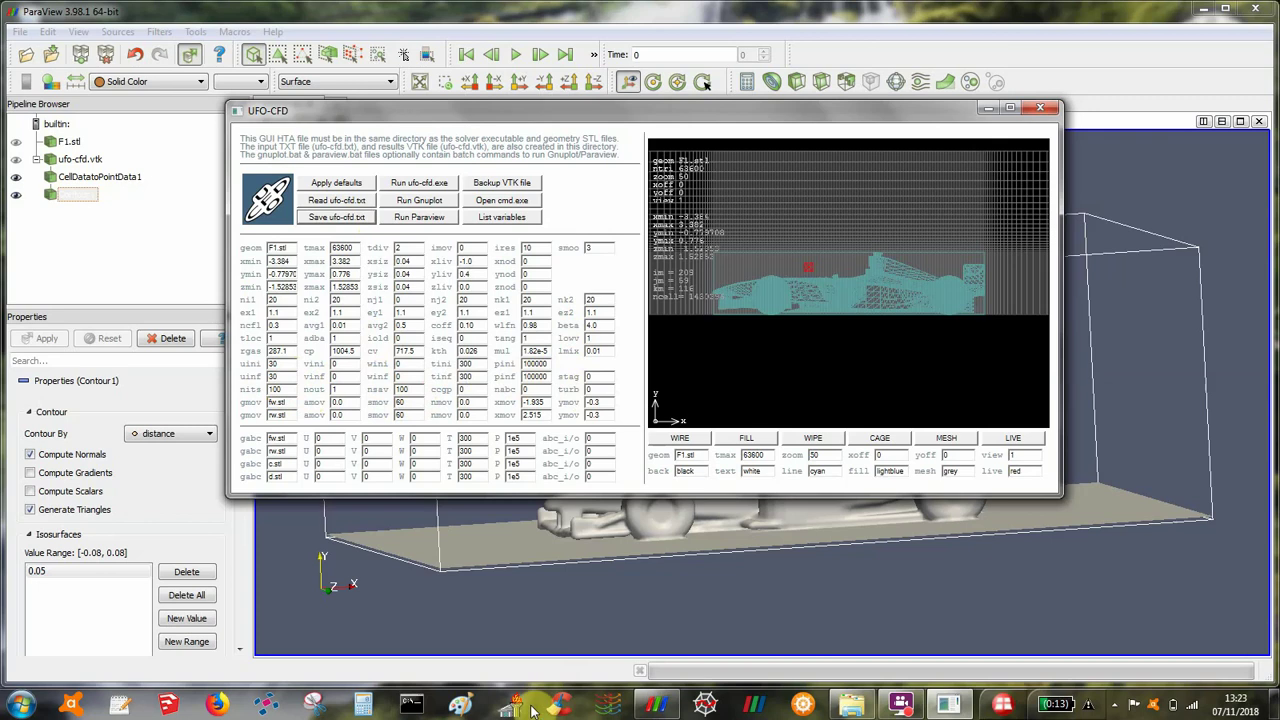
click(850, 706)
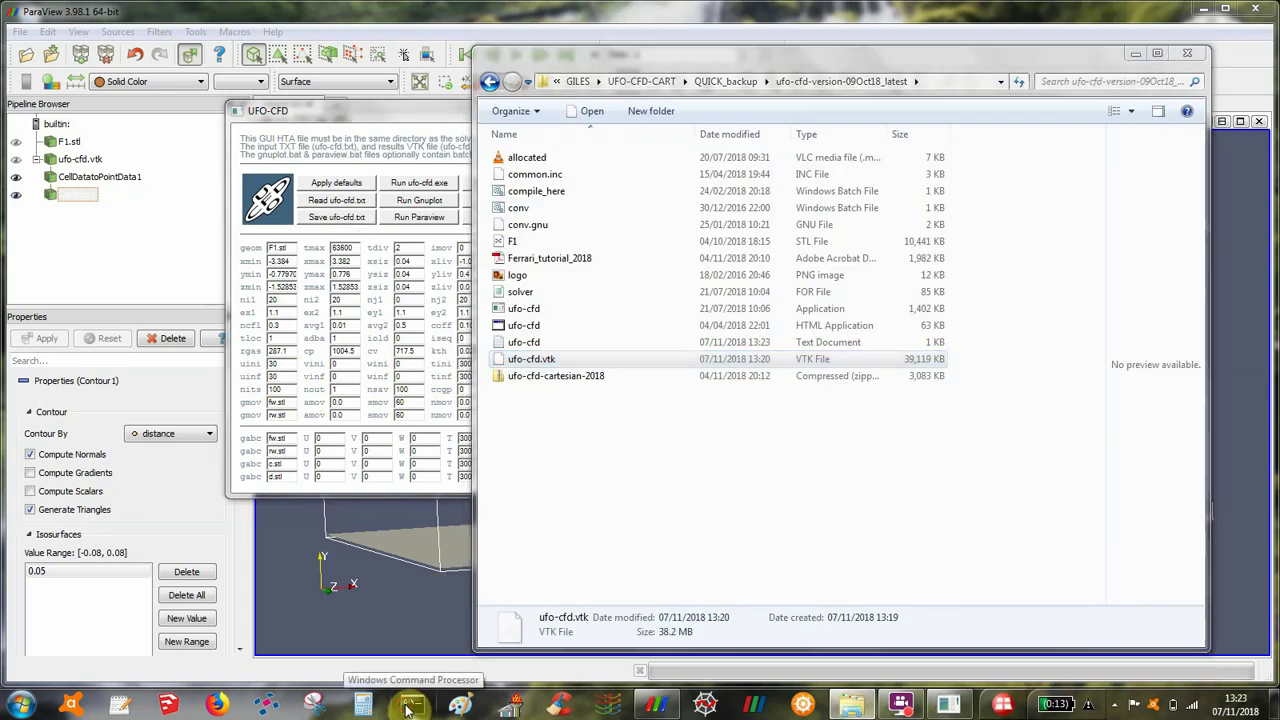
Step: Open a Command Prompt and change into UFO-CFD-CART, then QUICK_backup
click(410, 706)
drag(579, 137, 555, 341)
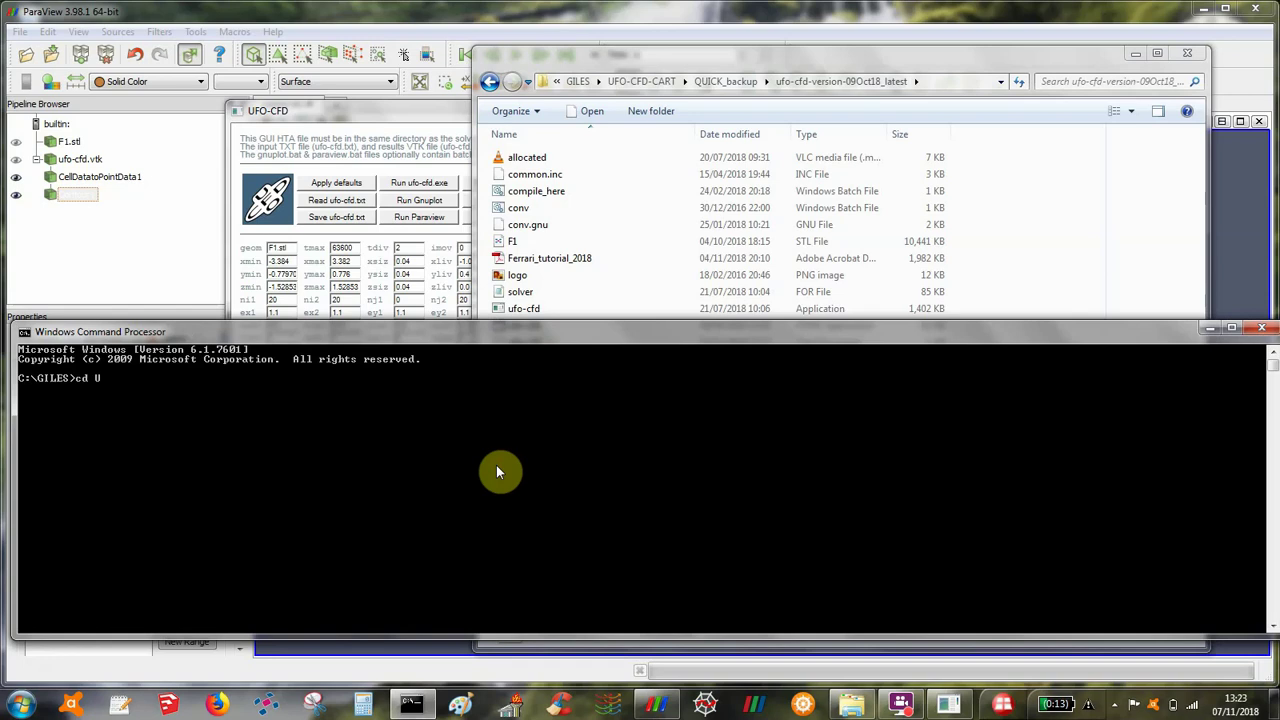
text(cd U)
key(Tab)
key(Return)
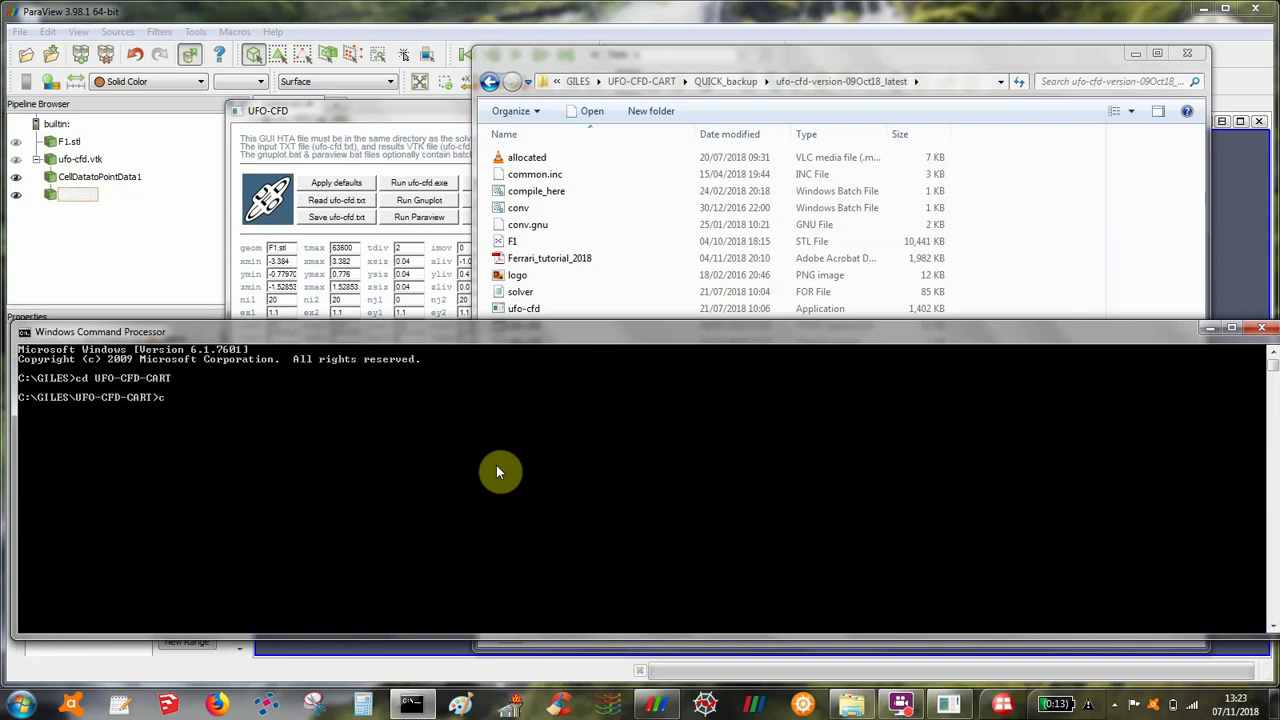
text(cd Q)
key(Tab)
key(Return)
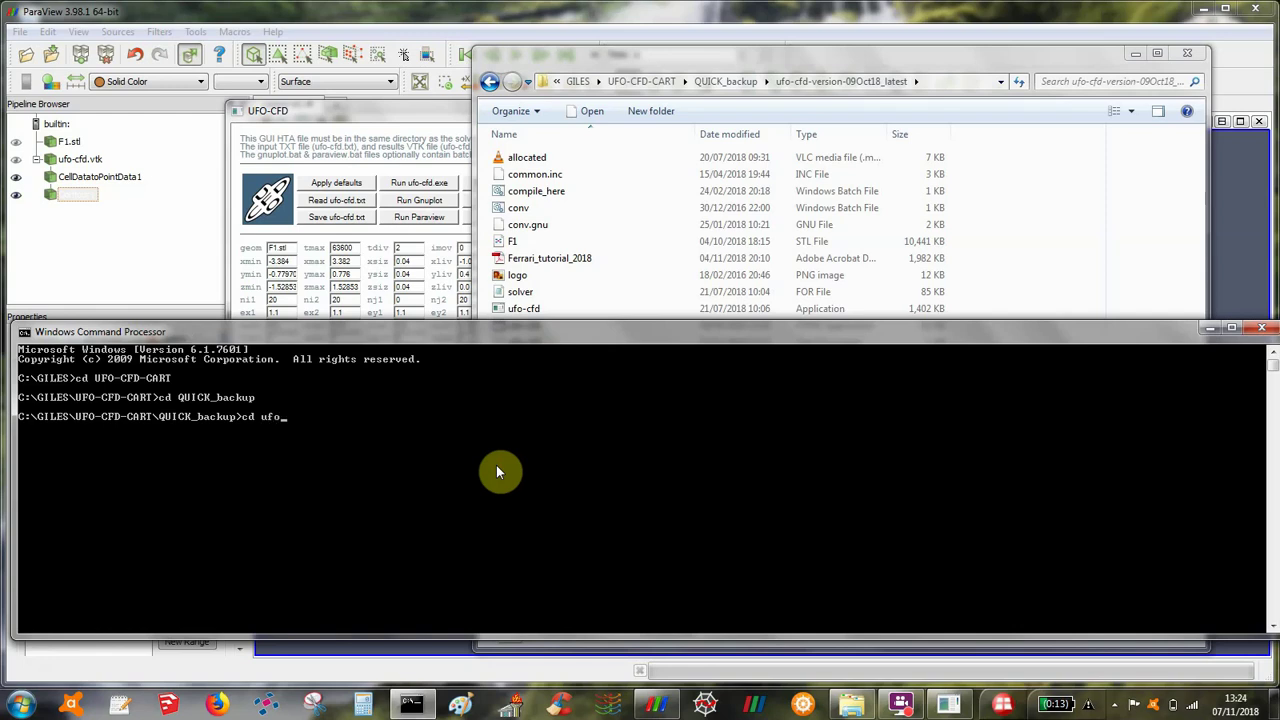
Step: Enter ufo-cfd-version-09Oct18_latest, list its files with dir, and type ufo-cfd.exe
text(cd ufo)
key(Tab)
key(Tab)
key(Tab)
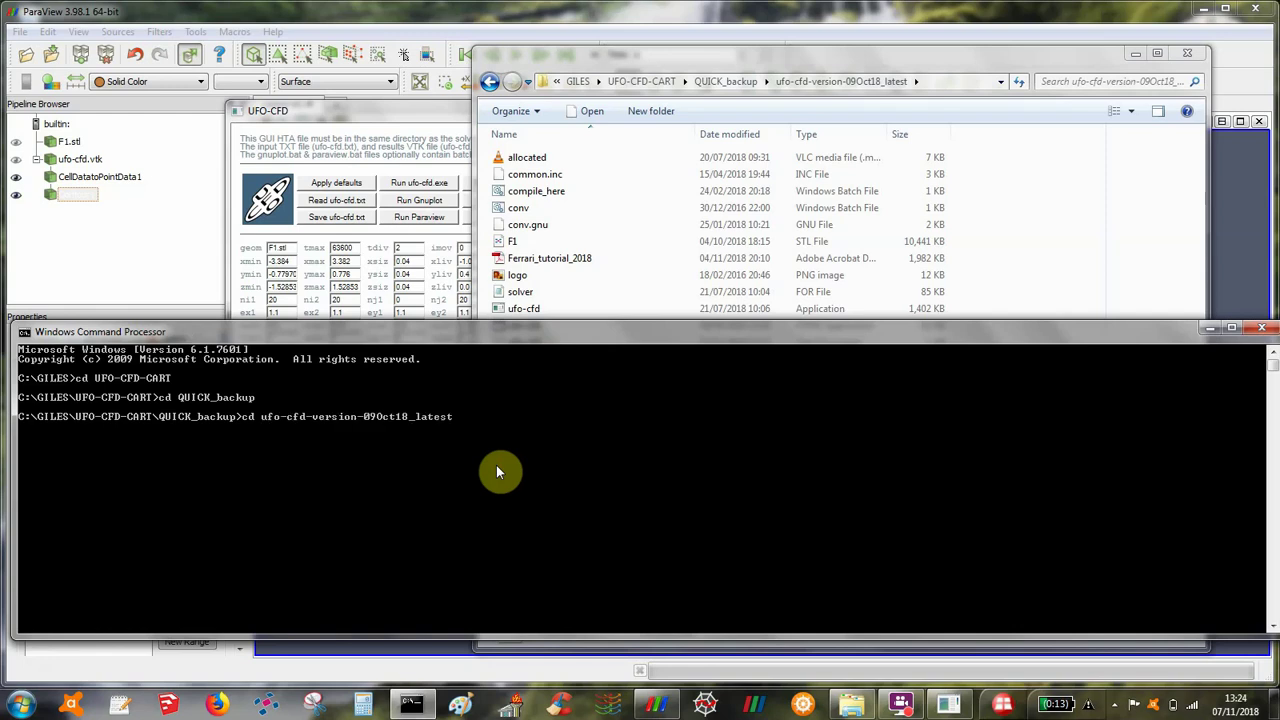
key(Return)
text(dir)
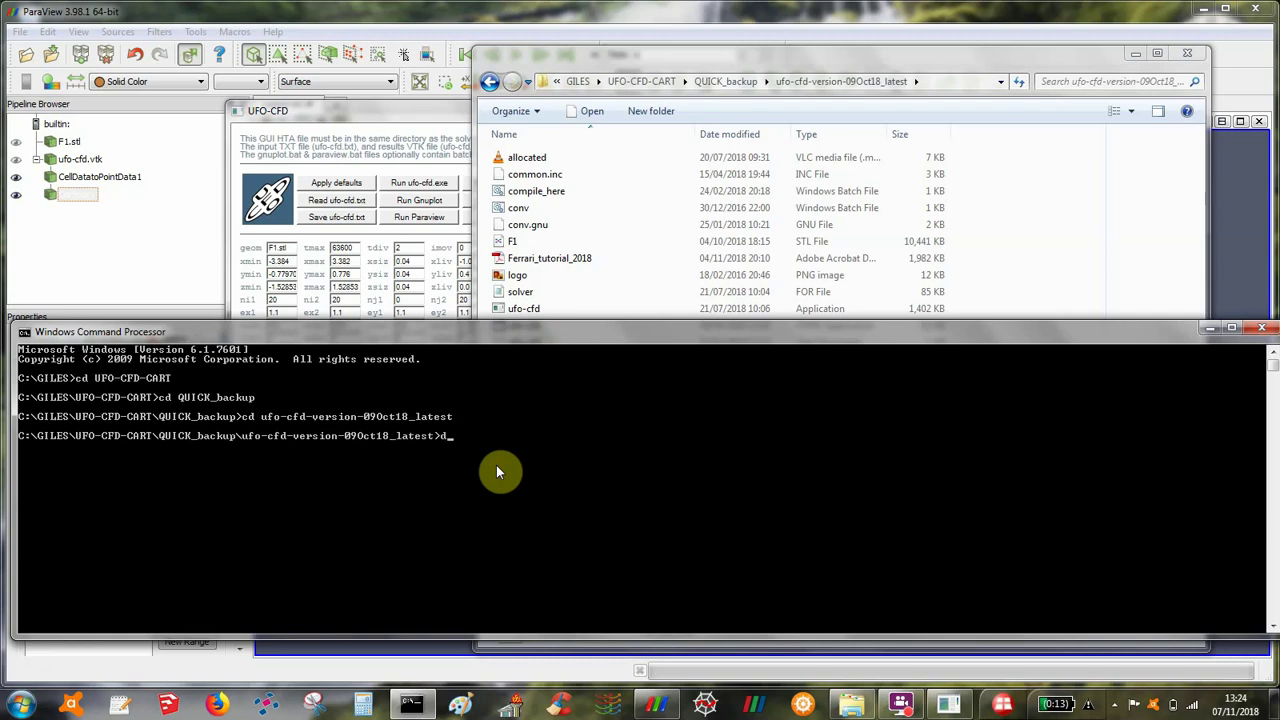
key(Return)
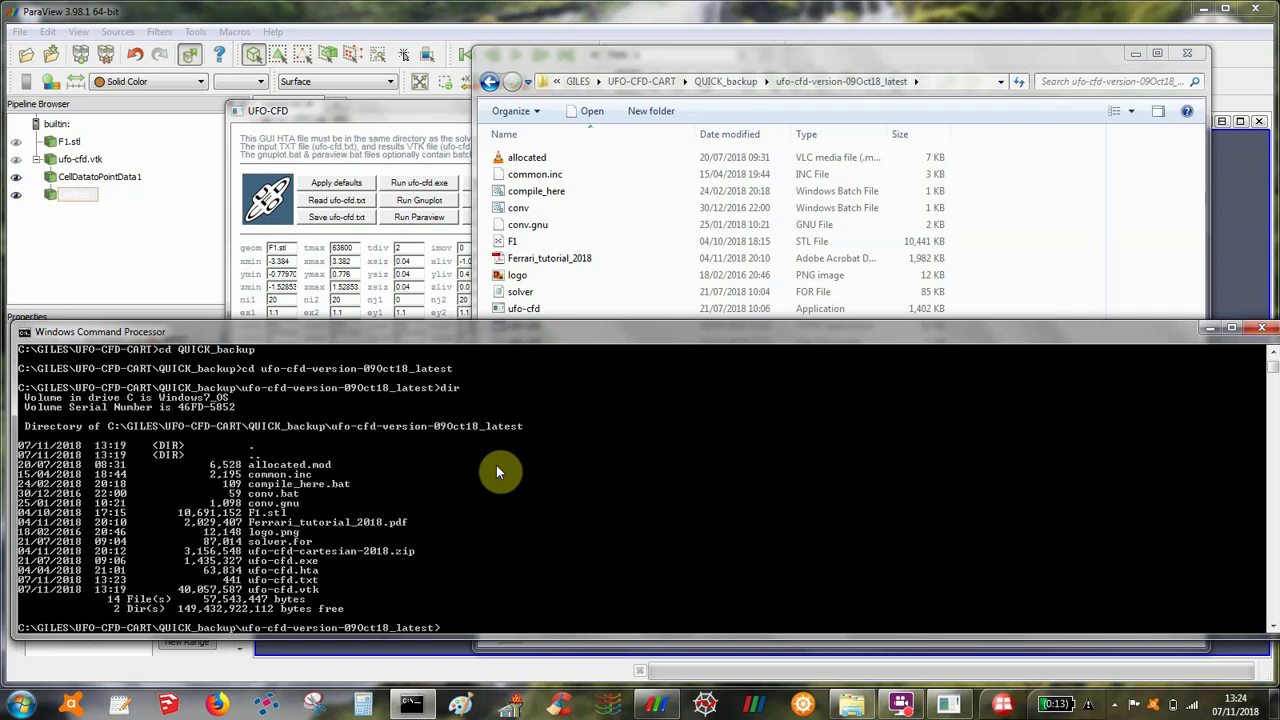
text(ufo-cfd.exe)
Step: Run ufo-cfd.exe to start the 100-iteration solve, then minimize ParaView
key(Return)
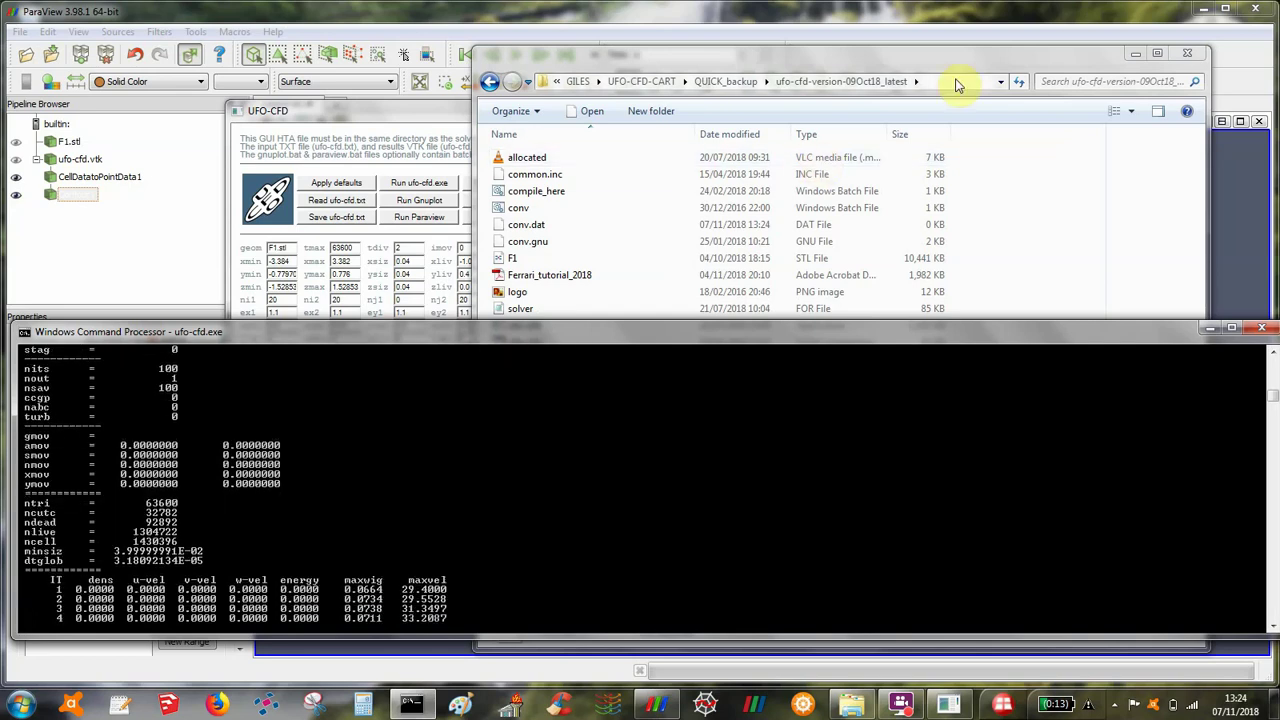
click(1205, 9)
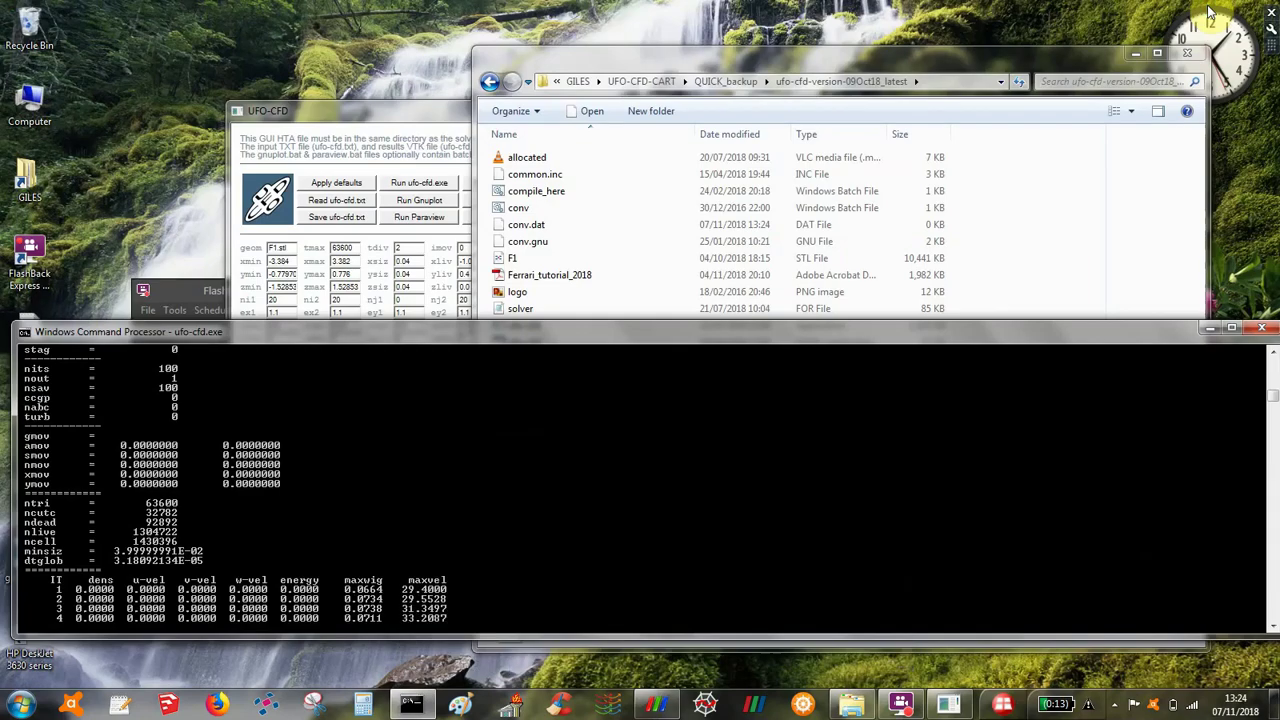